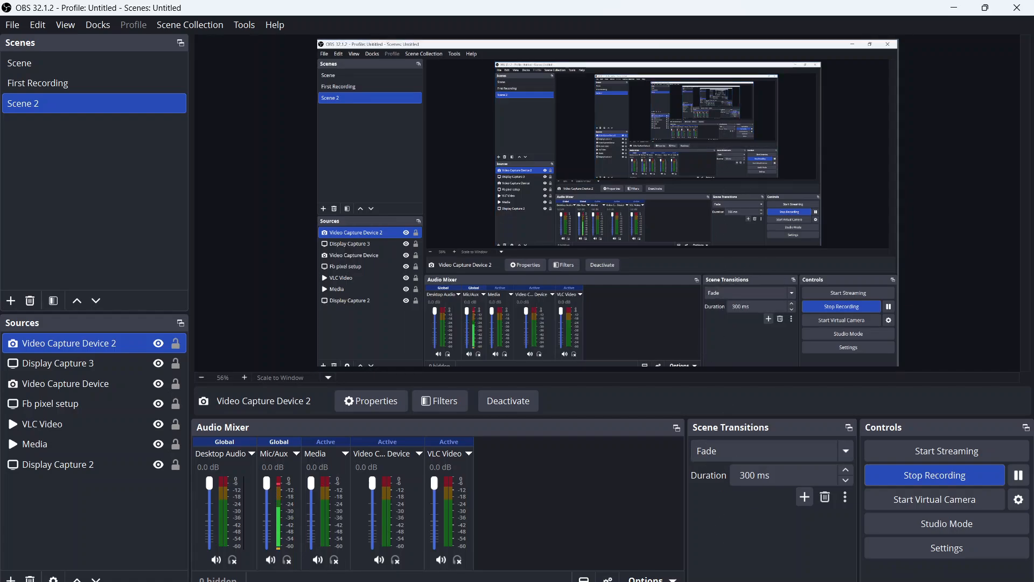
Step: Switch to Chrome and look over the home page of the practice e-commerce site
{"action": "key", "text": "alt+Tab"}
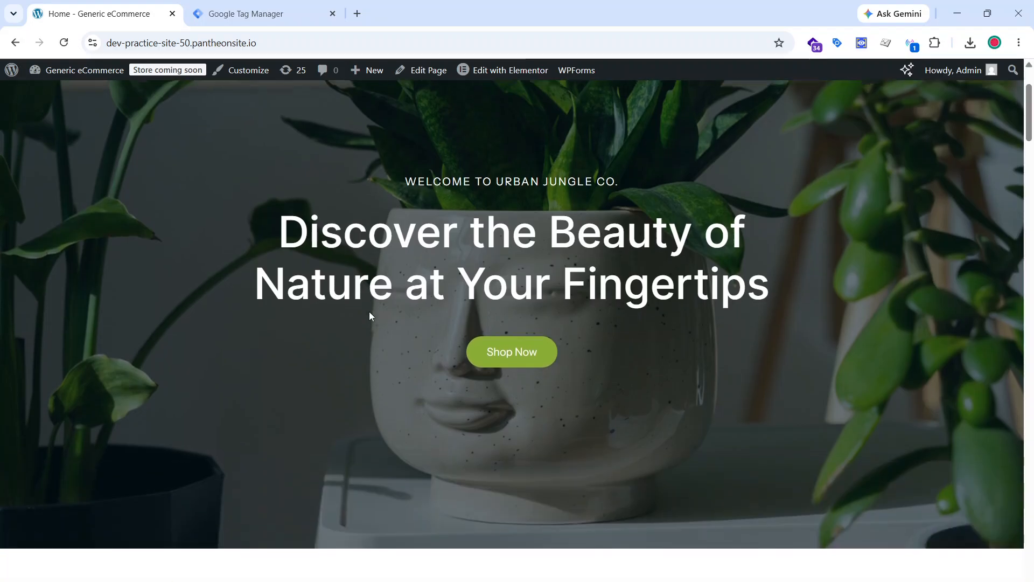
{"action": "scroll", "coordinate": [370, 311], "scroll_direction": "down", "scroll_amount": 15}
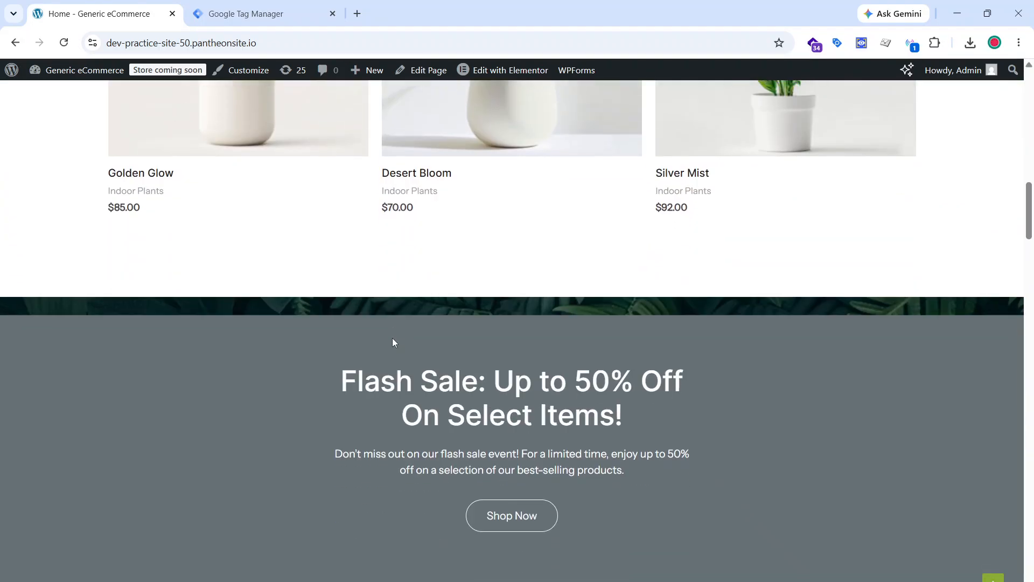
{"action": "scroll", "coordinate": [392, 338], "scroll_direction": "up", "scroll_amount": 15}
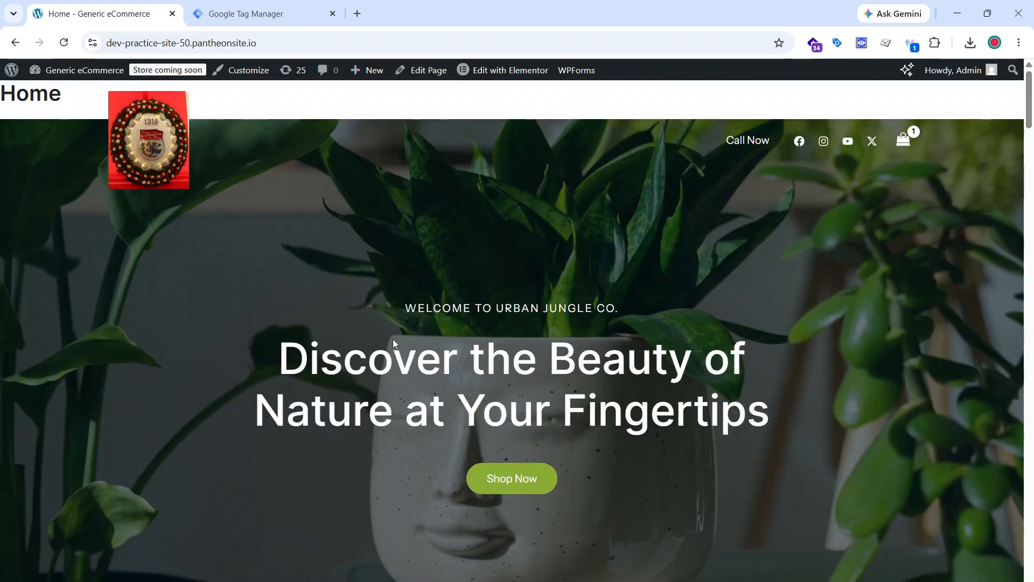
{"action": "scroll", "coordinate": [527, 280], "scroll_direction": "down", "scroll_amount": 2}
{"action": "scroll", "coordinate": [514, 216], "scroll_direction": "up", "scroll_amount": 2}
{"action": "scroll", "coordinate": [390, 288], "scroll_direction": "down", "scroll_amount": 5}
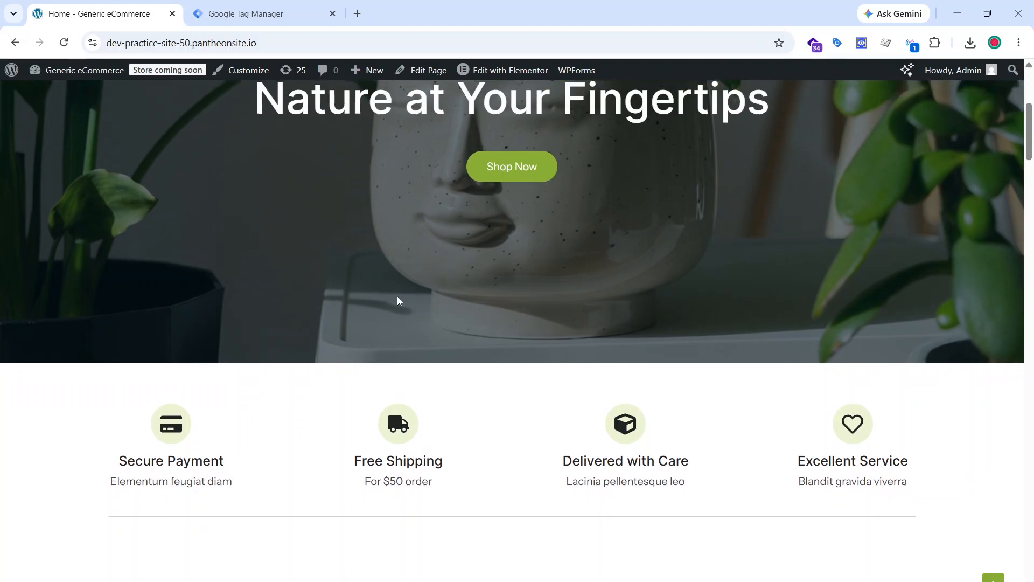
{"action": "scroll", "coordinate": [397, 300], "scroll_direction": "up", "scroll_amount": 5}
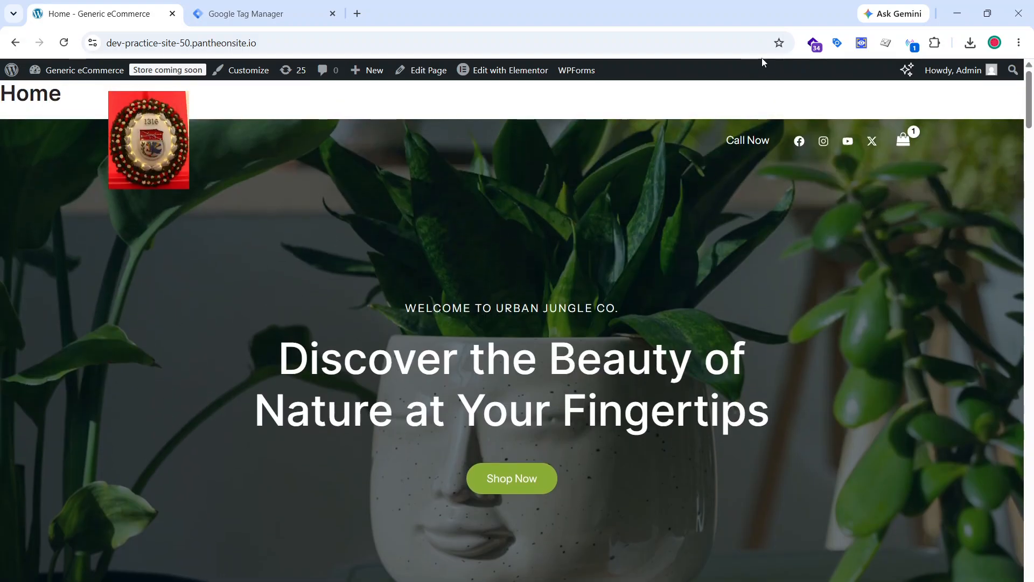
Step: Inspect the technologies Wappalyzer detects on the store's home page
{"action": "left_click", "coordinate": [815, 46]}
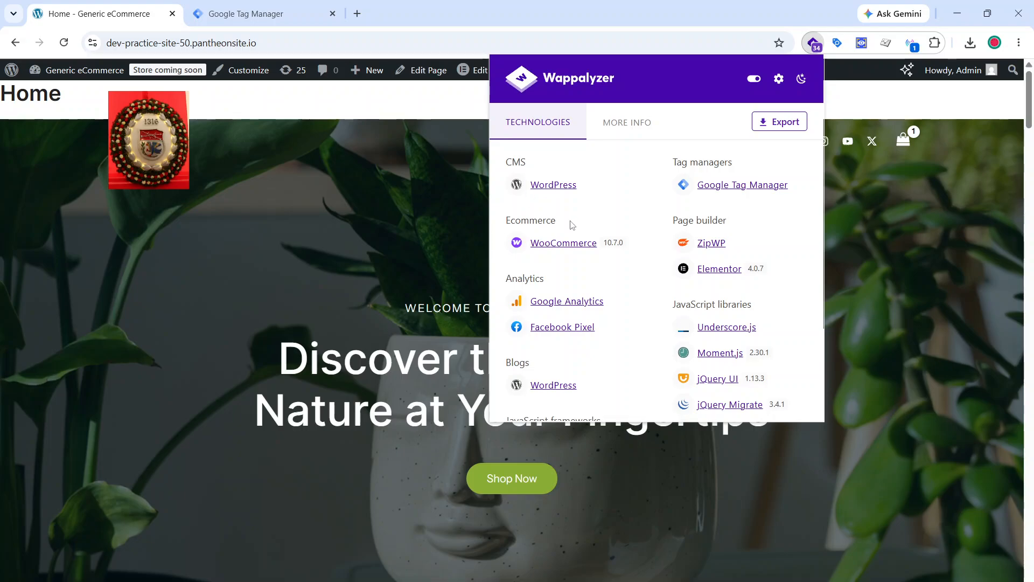
{"action": "left_click", "coordinate": [438, 216]}
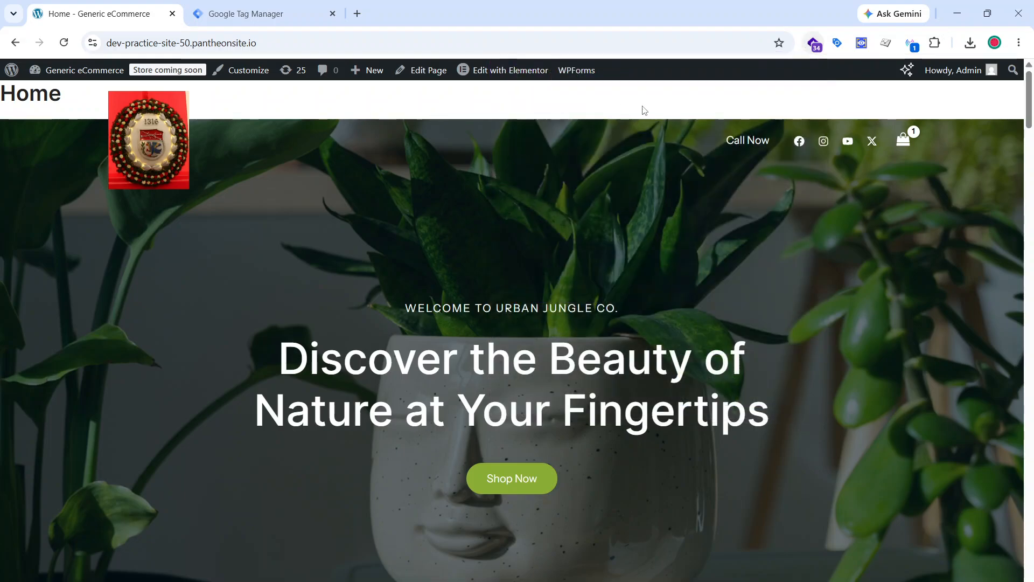
{"action": "left_click", "coordinate": [814, 45]}
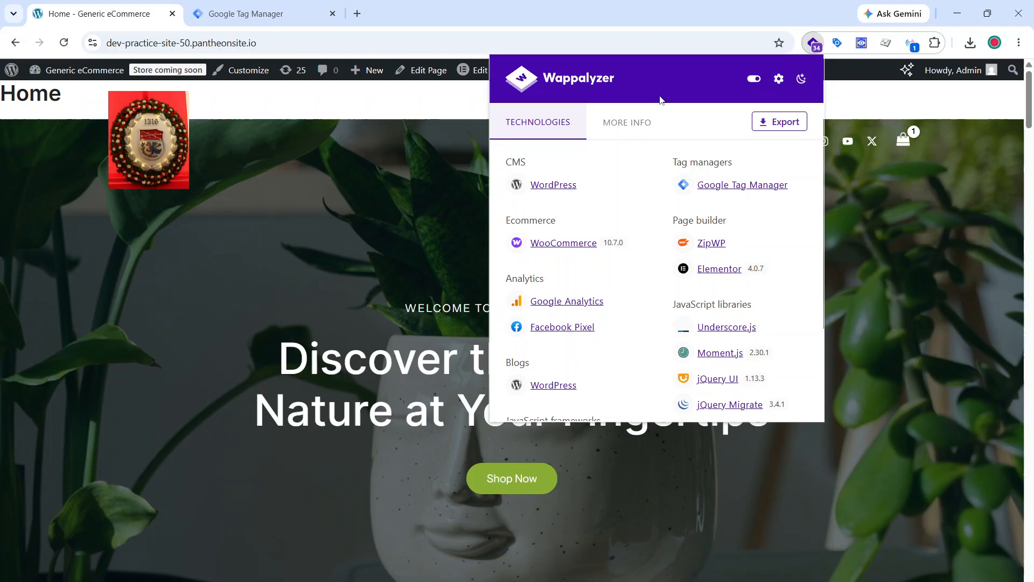
{"action": "left_click", "coordinate": [452, 141]}
Step: Search Google for wappalyzer in a new tab and open the extension's Chrome Web Store page
{"action": "key", "text": "ctrl+t"}
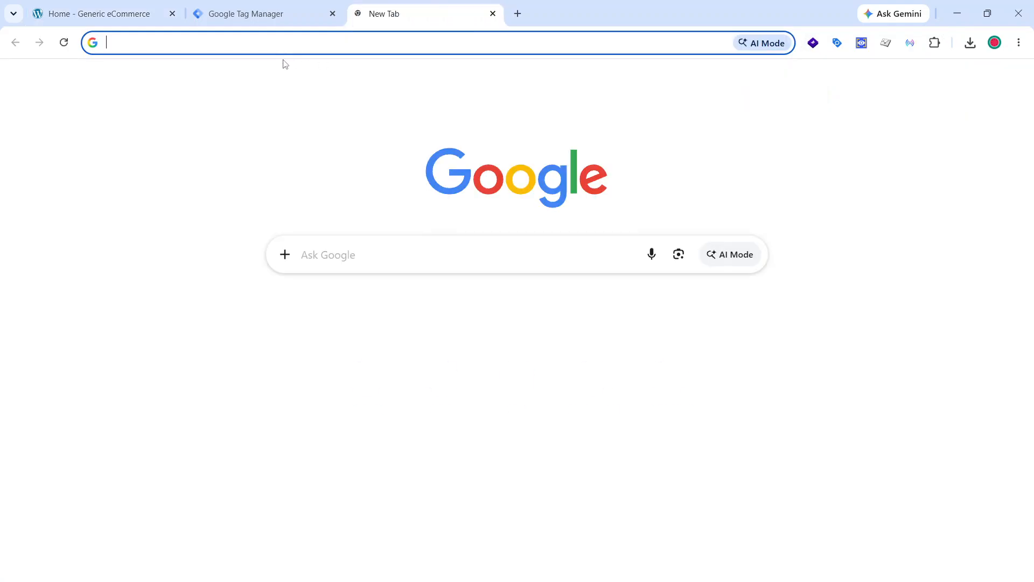
{"action": "left_click", "coordinate": [279, 42]}
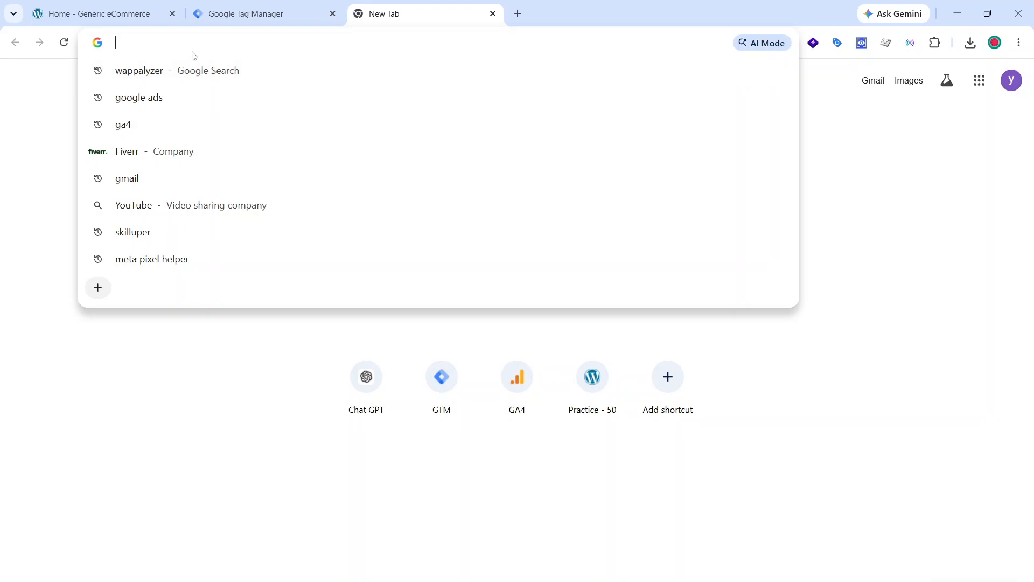
{"action": "type", "text": "wa"}
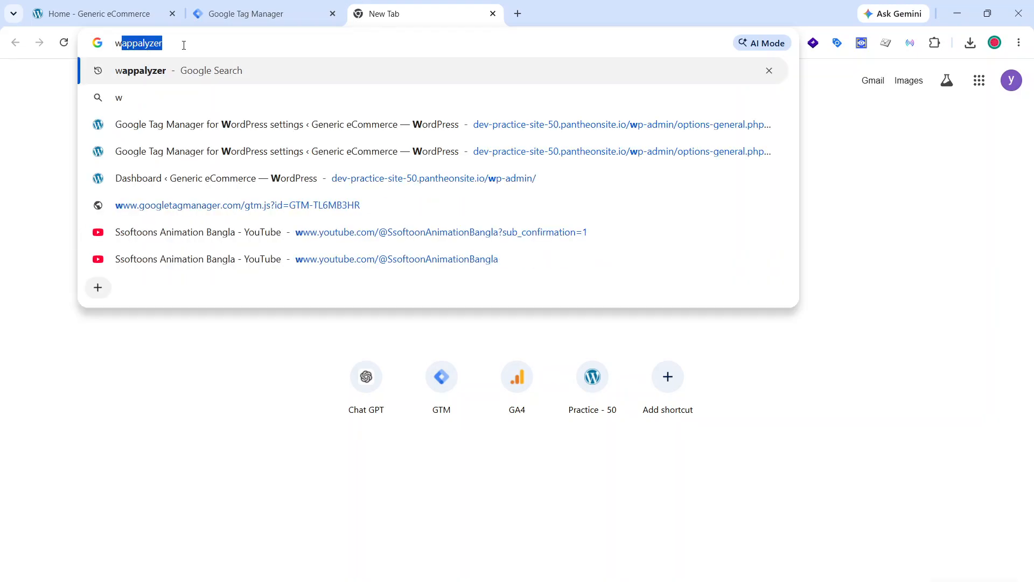
{"action": "type", "text": "p"}
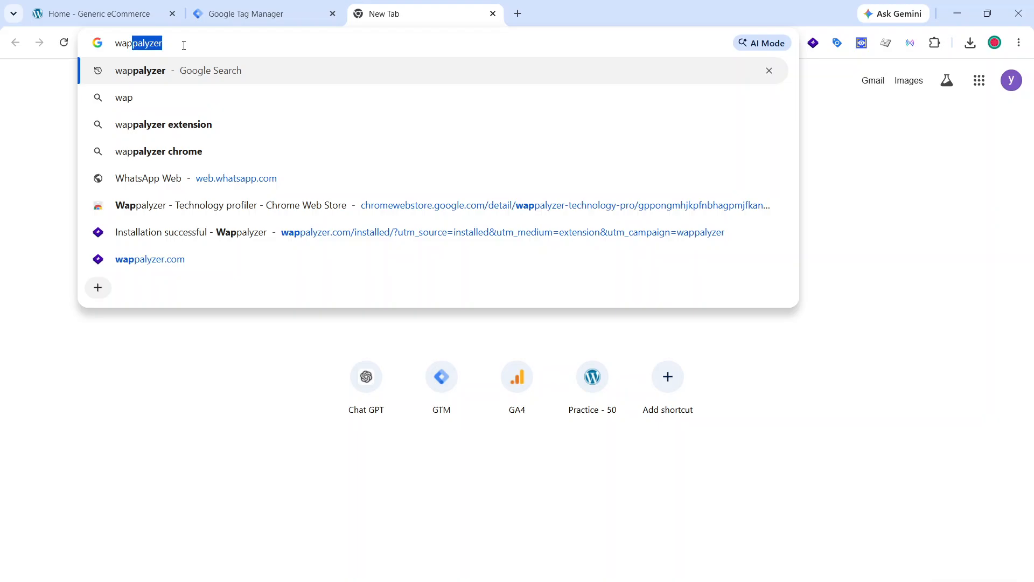
{"action": "left_click", "coordinate": [217, 79]}
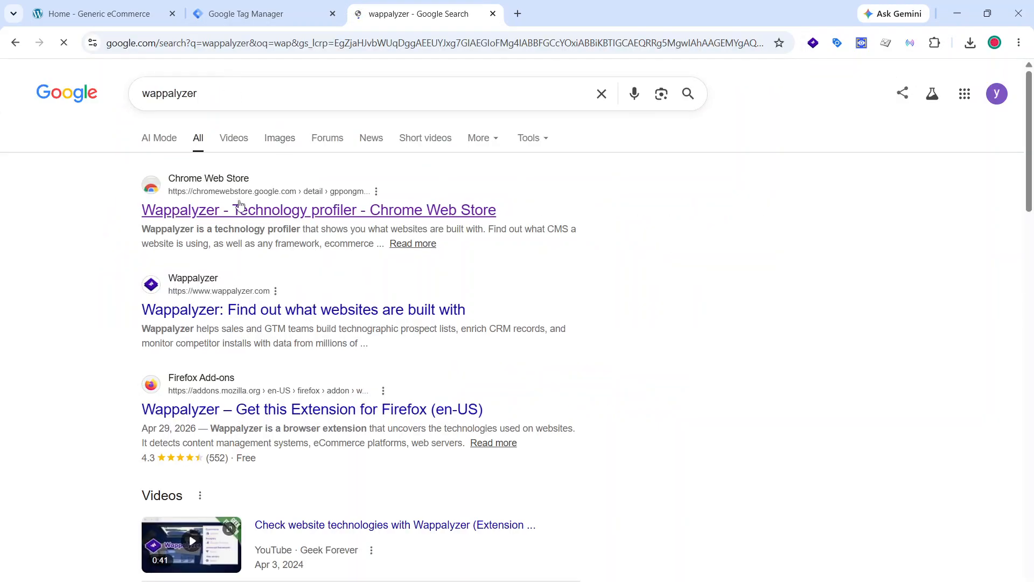
{"action": "left_click", "coordinate": [188, 214]}
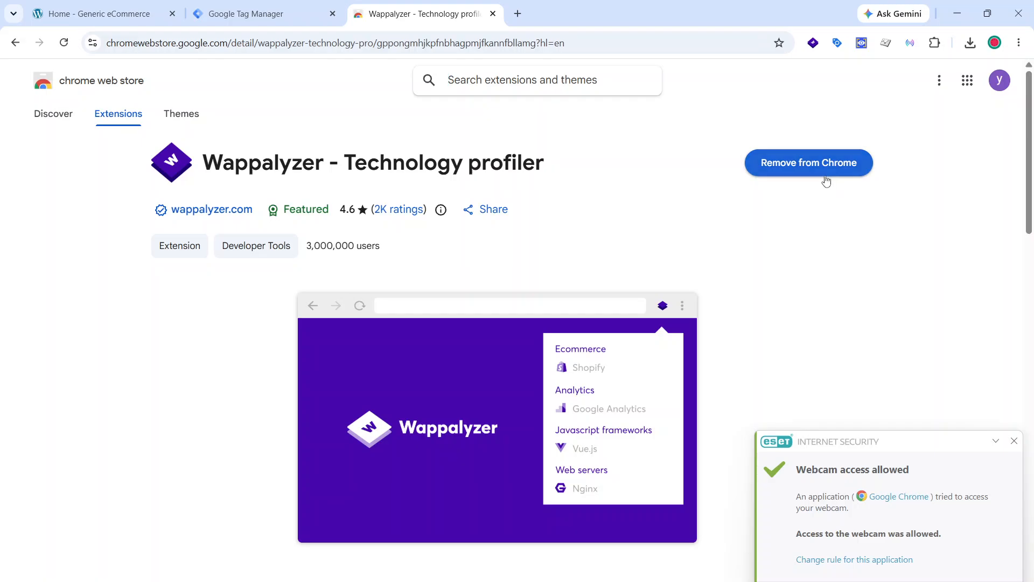
Step: Return to the store's home page and check the list of installed browser extensions
{"action": "left_click", "coordinate": [97, 13]}
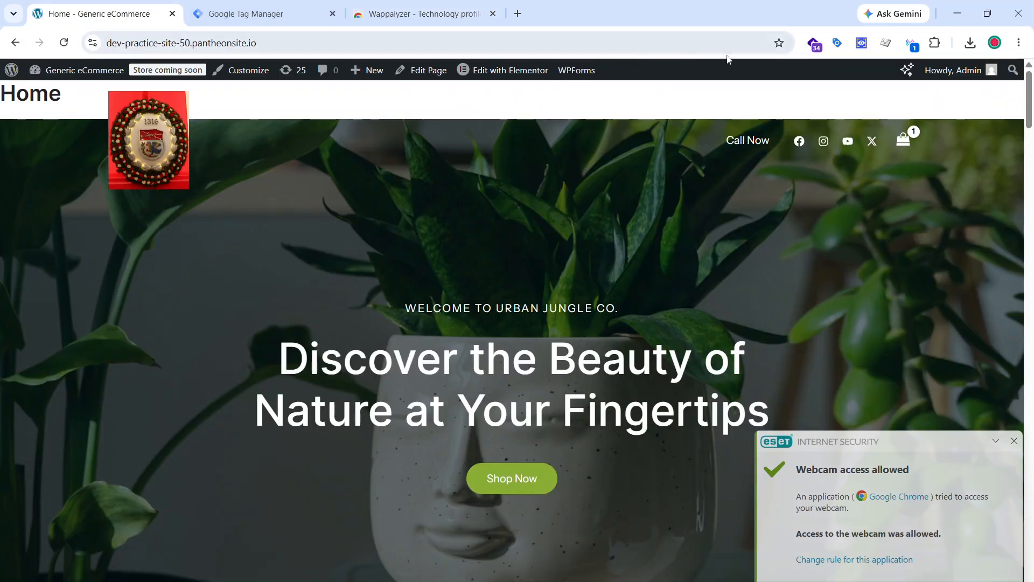
{"action": "left_click", "coordinate": [936, 44]}
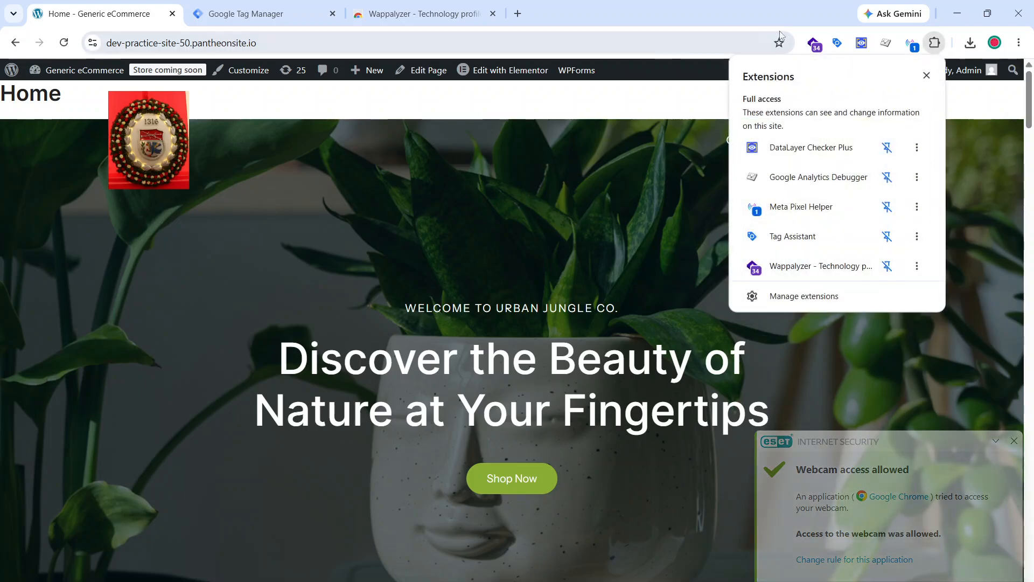
{"action": "left_click", "coordinate": [927, 76]}
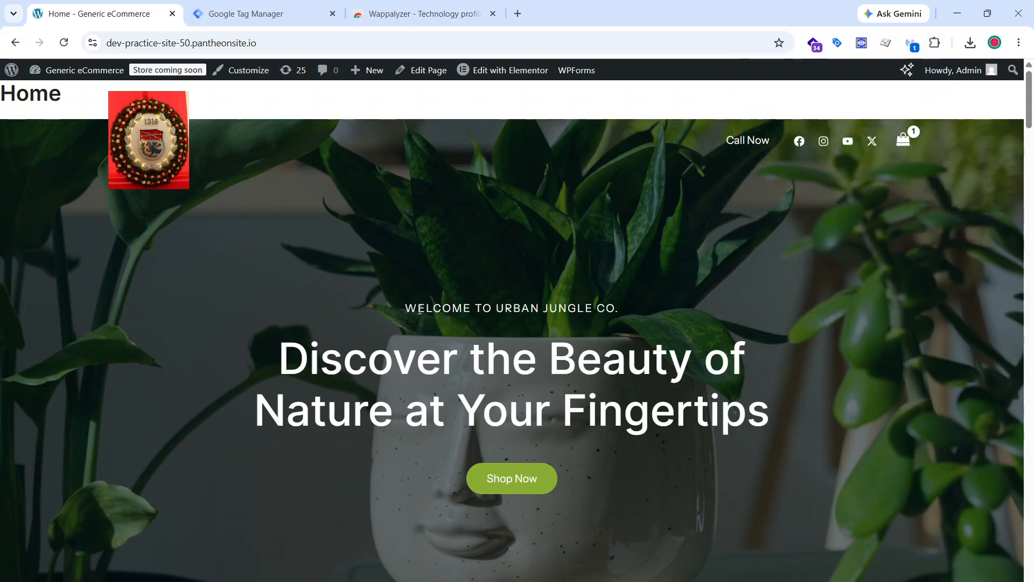
{"action": "scroll", "coordinate": [419, 320], "scroll_direction": "down", "scroll_amount": 5}
{"action": "scroll", "coordinate": [419, 320], "scroll_direction": "up", "scroll_amount": 5}
{"action": "scroll", "coordinate": [423, 326], "scroll_direction": "down", "scroll_amount": 1}
{"action": "scroll", "coordinate": [423, 325], "scroll_direction": "down", "scroll_amount": 3}
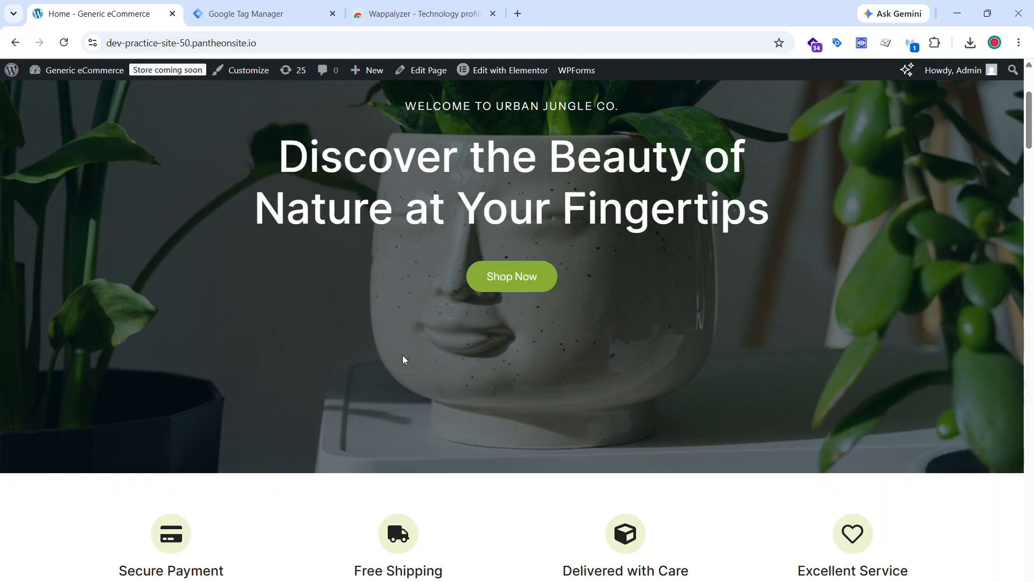
{"action": "scroll", "coordinate": [408, 353], "scroll_direction": "up", "scroll_amount": 4}
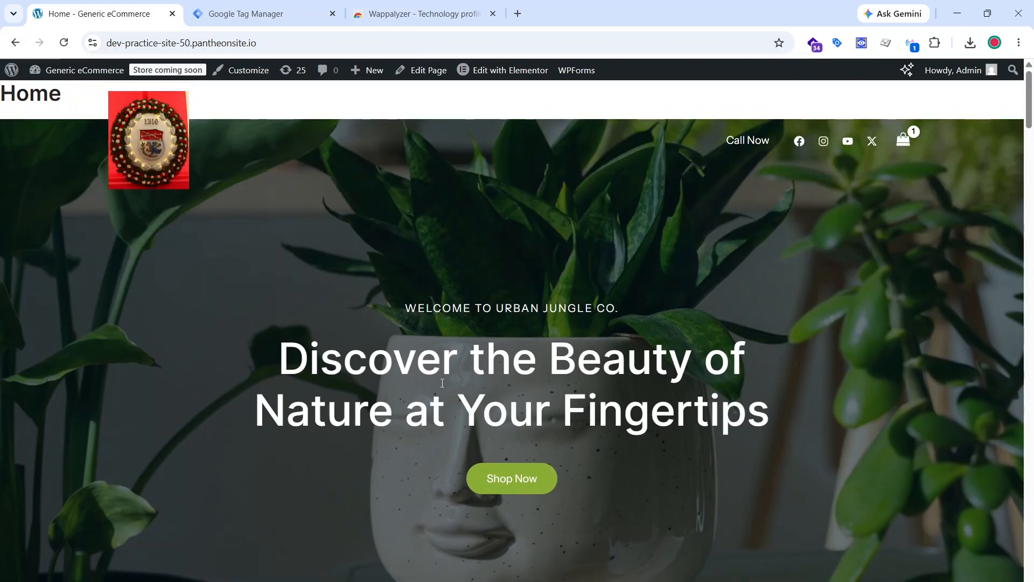
{"action": "key", "text": "alt+Tab"}
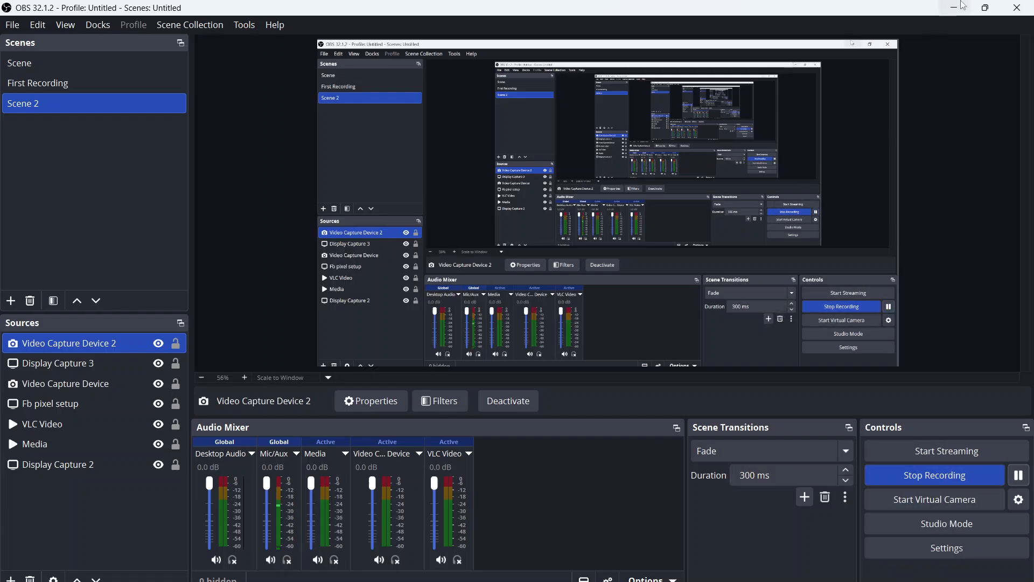
{"action": "left_click", "coordinate": [962, 8]}
{"action": "scroll", "coordinate": [485, 442], "scroll_direction": "down", "scroll_amount": 2}
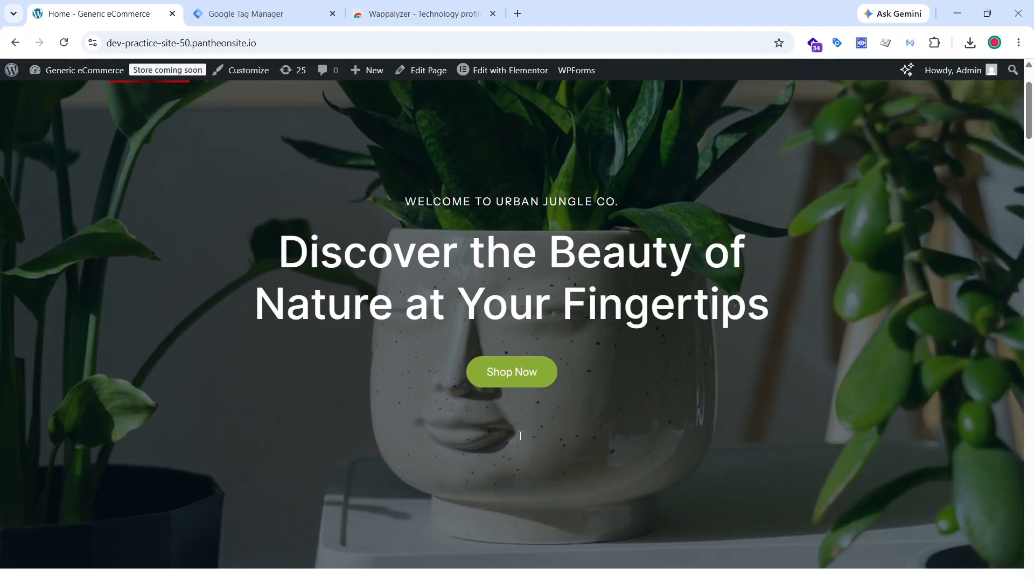
{"action": "scroll", "coordinate": [521, 435], "scroll_direction": "up", "scroll_amount": 2}
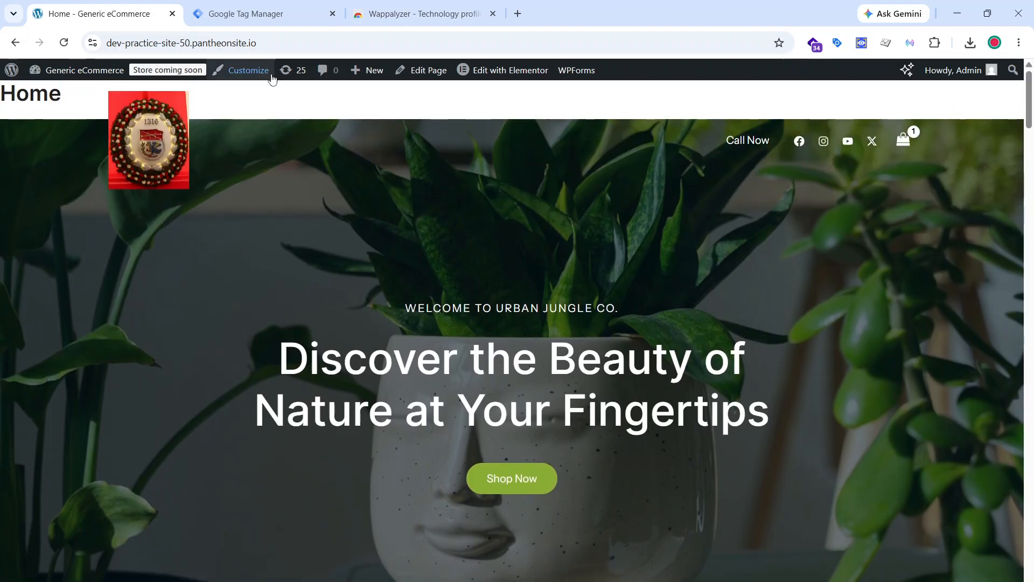
Step: Open the site's WordPress dashboard by adding /wp-admin to its home page address
{"action": "left_click", "coordinate": [278, 44]}
{"action": "left_click", "coordinate": [282, 43]}
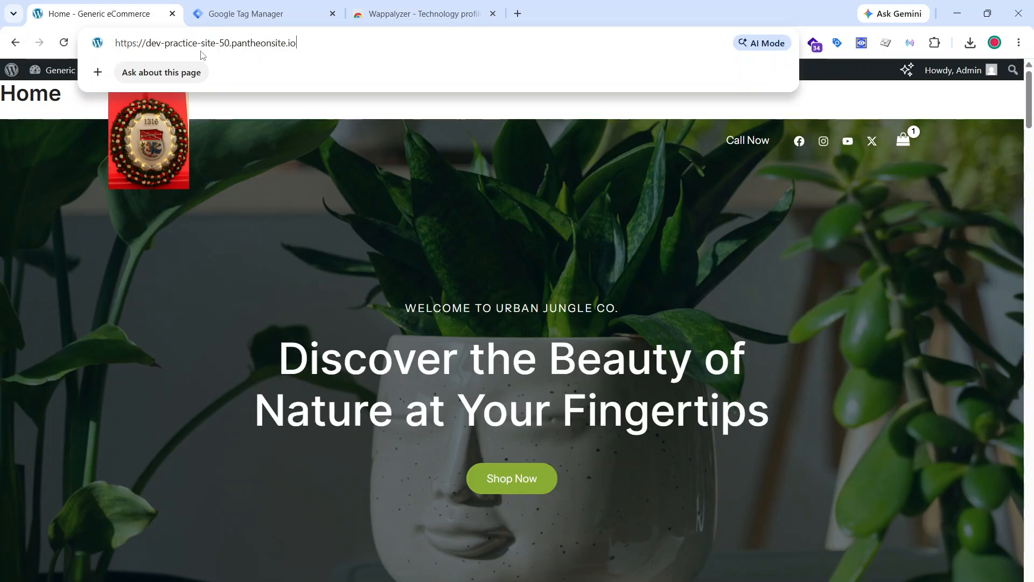
{"action": "type", "text": "/"}
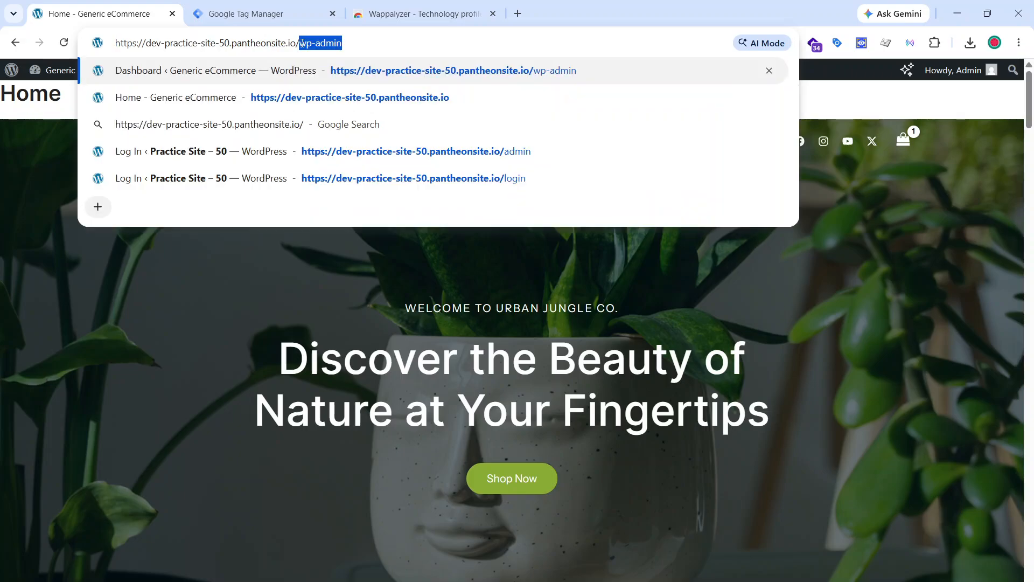
{"action": "type", "text": "wp"}
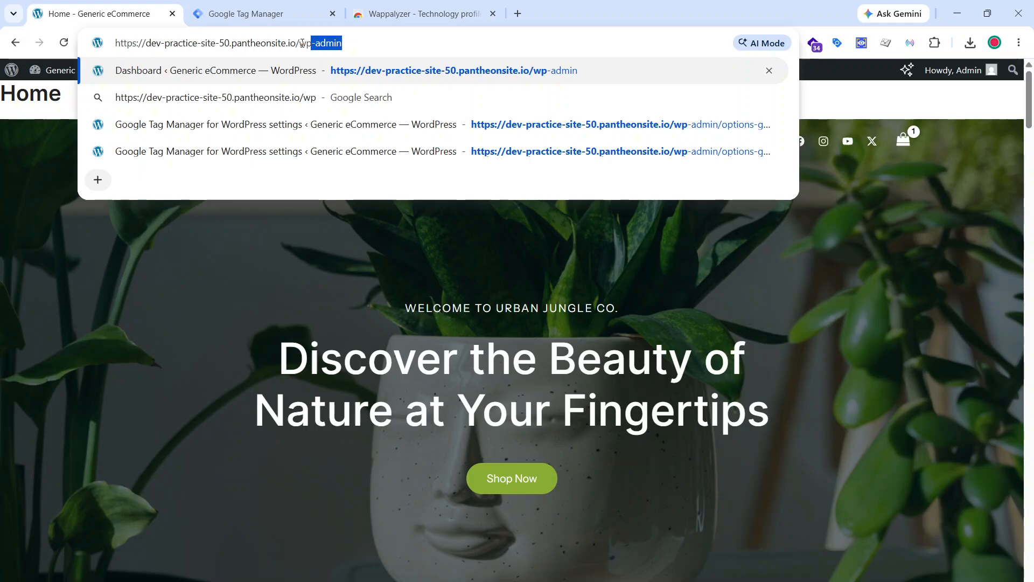
{"action": "type", "text": "-admin"}
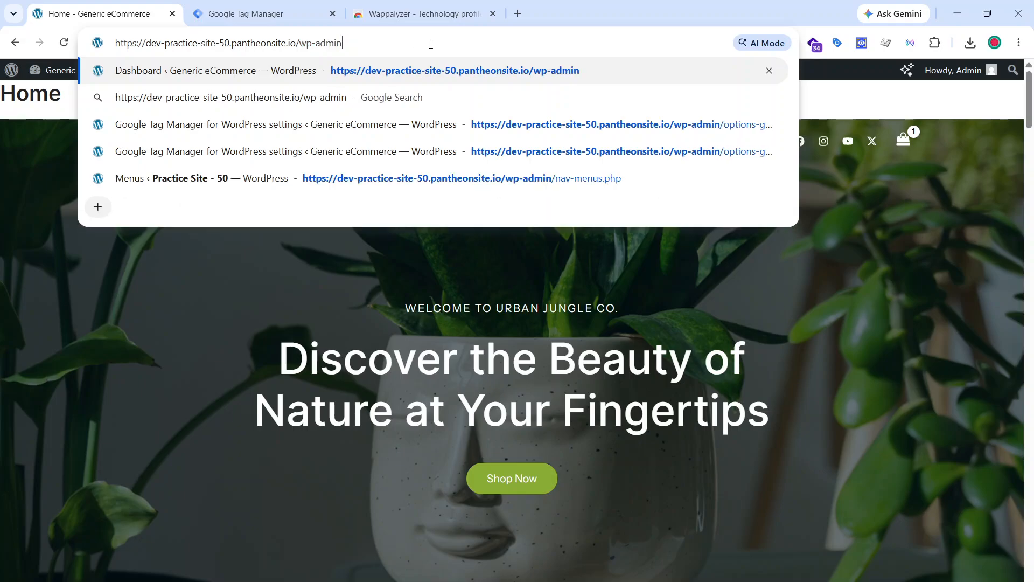
{"action": "key", "text": "Return"}
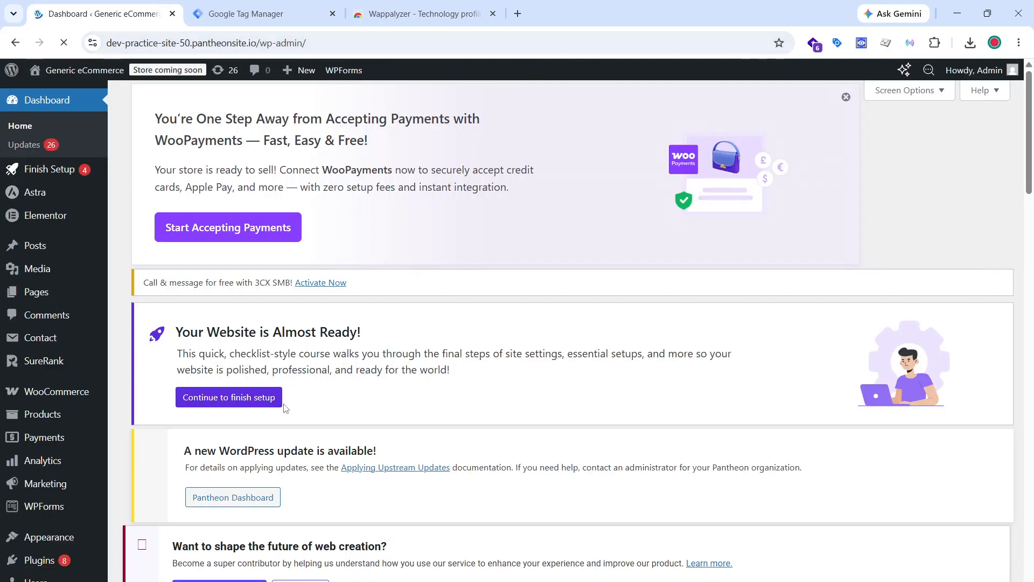
Step: Open the WordPress page for adding new plugins
{"action": "scroll", "coordinate": [31, 420], "scroll_direction": "down", "scroll_amount": 10}
{"action": "scroll", "coordinate": [77, 381], "scroll_direction": "up", "scroll_amount": 6}
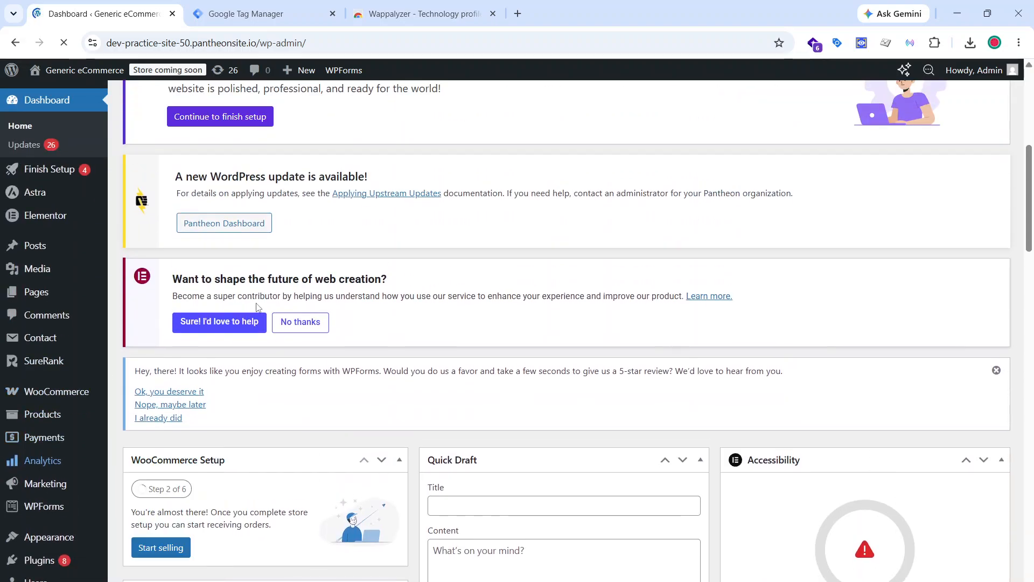
{"action": "scroll", "coordinate": [144, 356], "scroll_direction": "down", "scroll_amount": 1}
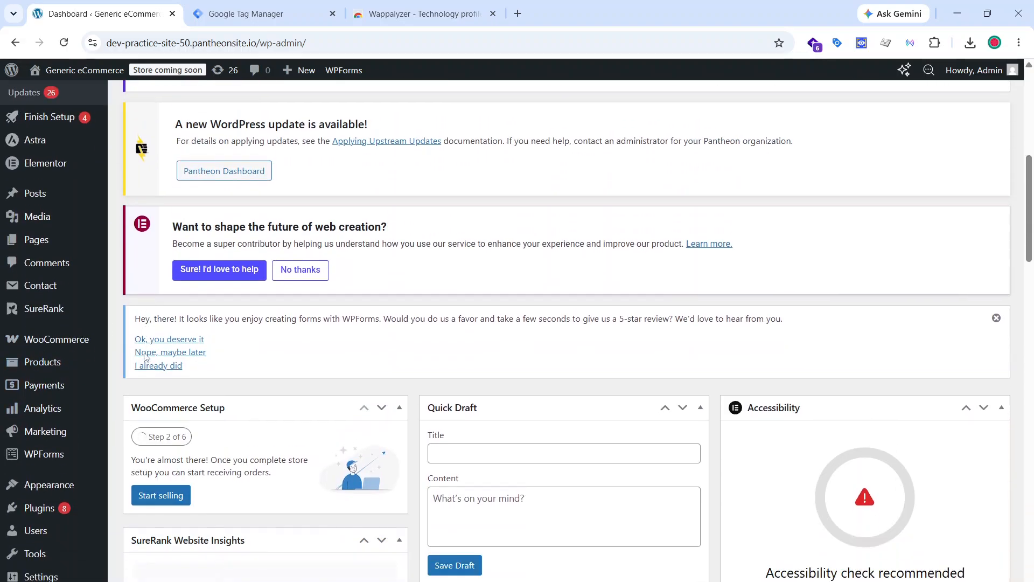
{"action": "scroll", "coordinate": [144, 357], "scroll_direction": "down", "scroll_amount": 2}
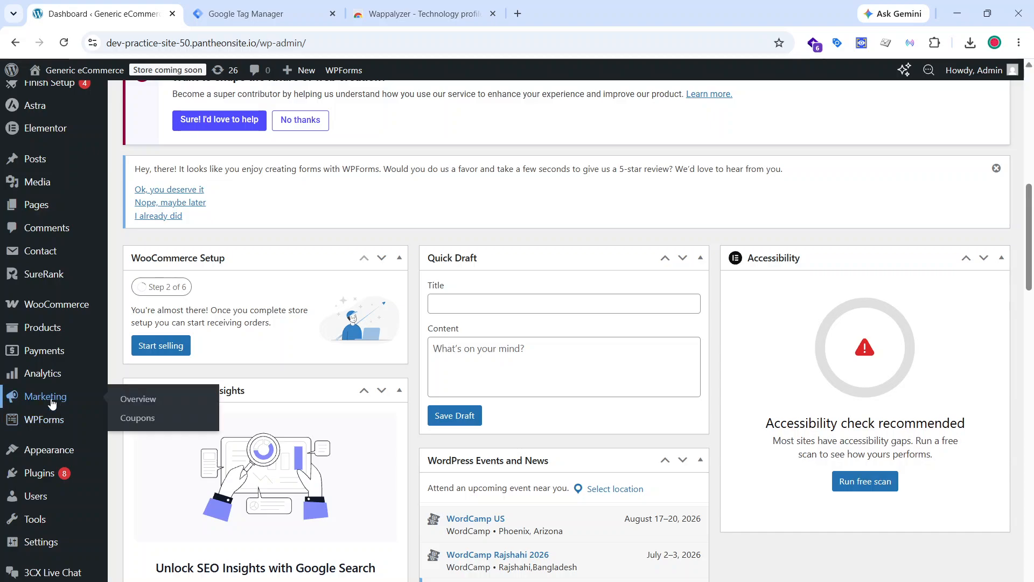
{"action": "mouse_move", "coordinate": [45, 479]}
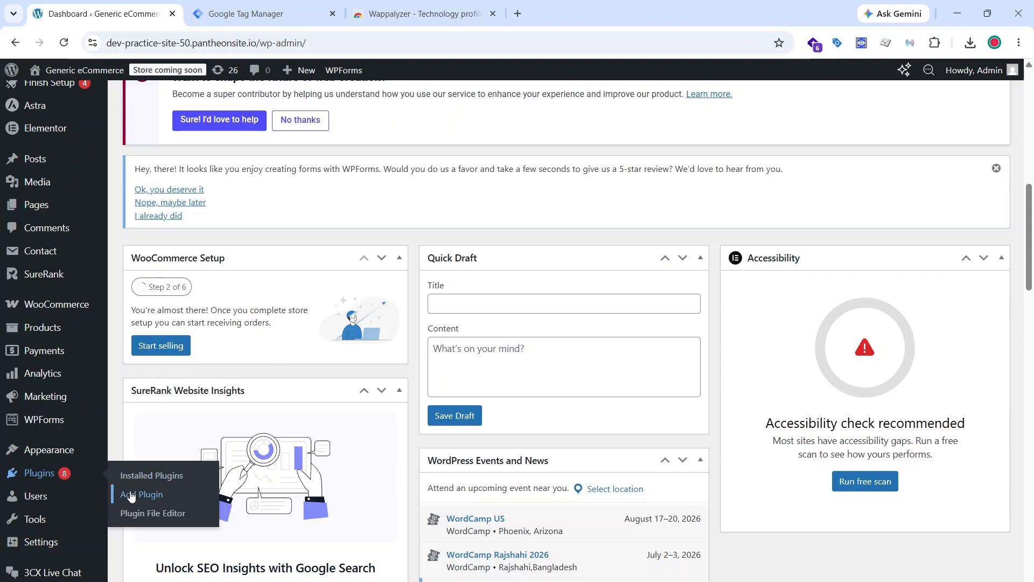
{"action": "left_click", "coordinate": [170, 494]}
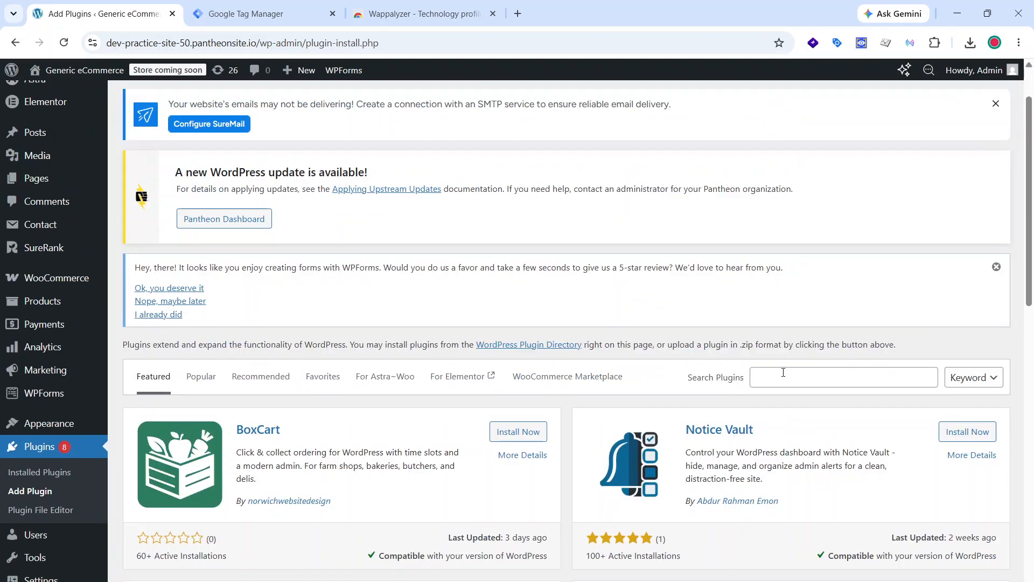
Step: Search the plugin directory for gtm4wp and view the matching plugins
{"action": "left_click", "coordinate": [783, 373]}
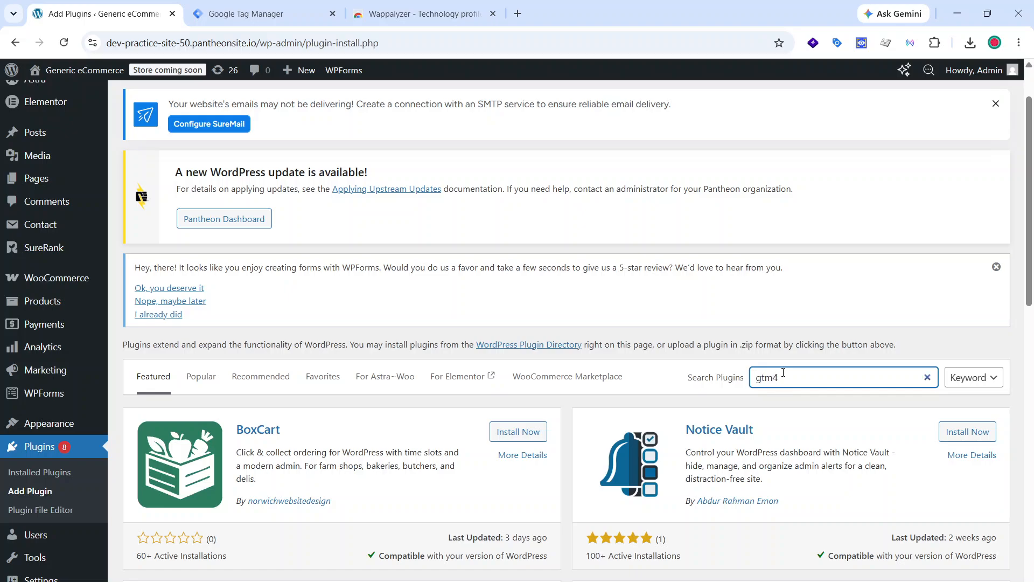
{"action": "type", "text": "gtm4wp"}
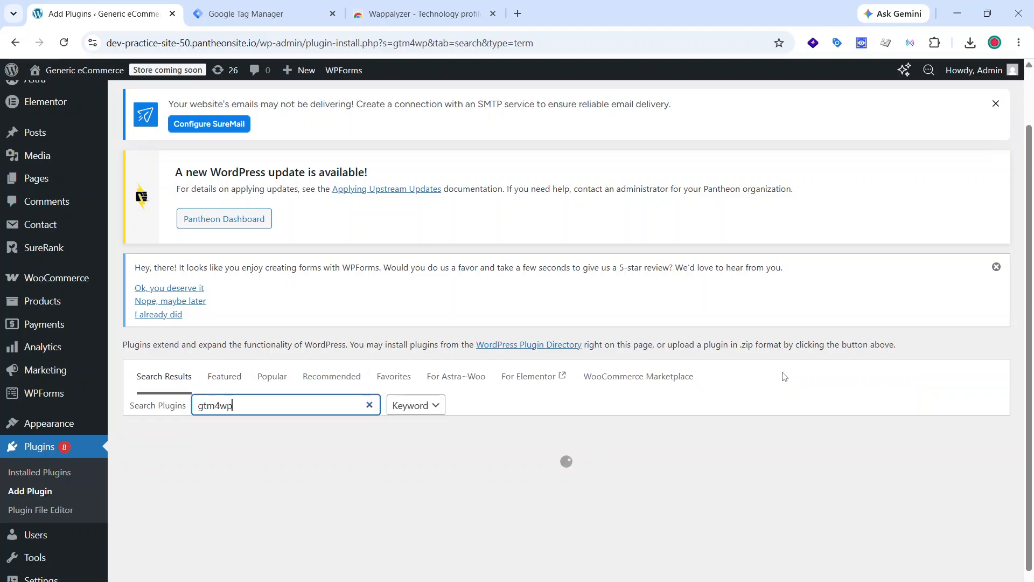
{"action": "scroll", "coordinate": [700, 340], "scroll_direction": "down", "scroll_amount": 3}
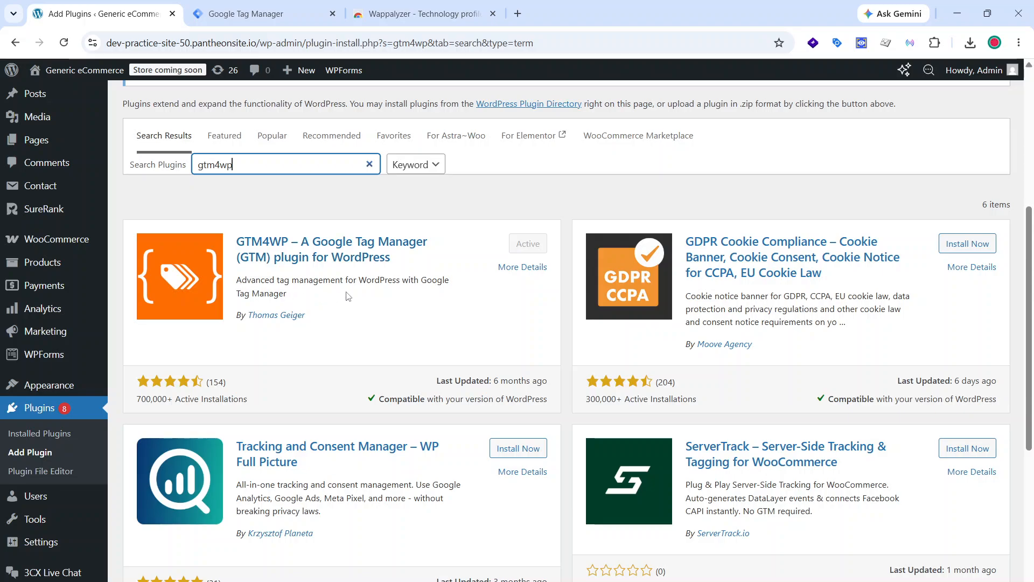
Step: Open the Google Tag Manager plugin's settings page in WordPress and look over its general options
{"action": "scroll", "coordinate": [420, 331], "scroll_direction": "up", "scroll_amount": 1}
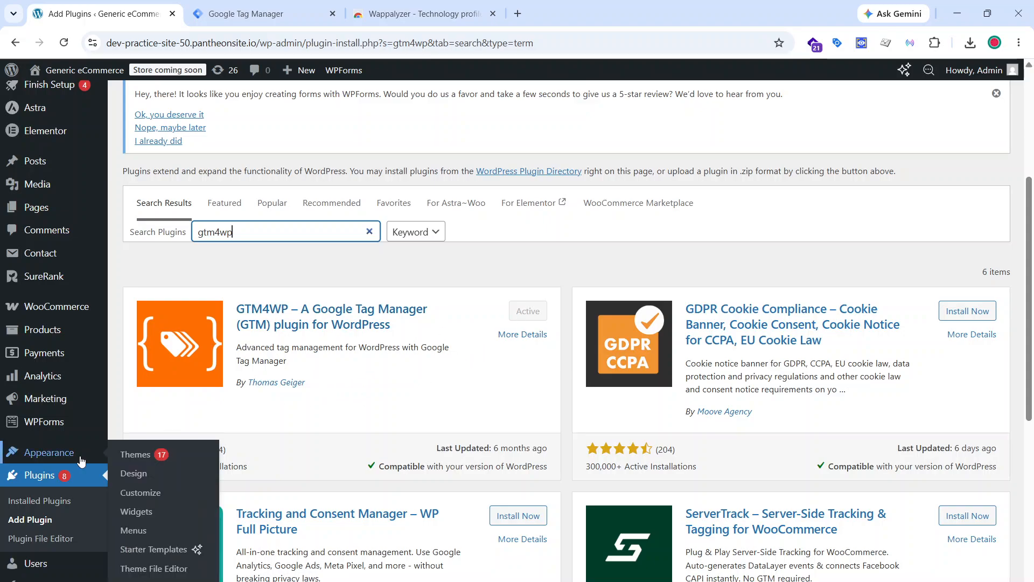
{"action": "scroll", "coordinate": [81, 458], "scroll_direction": "down", "scroll_amount": 2}
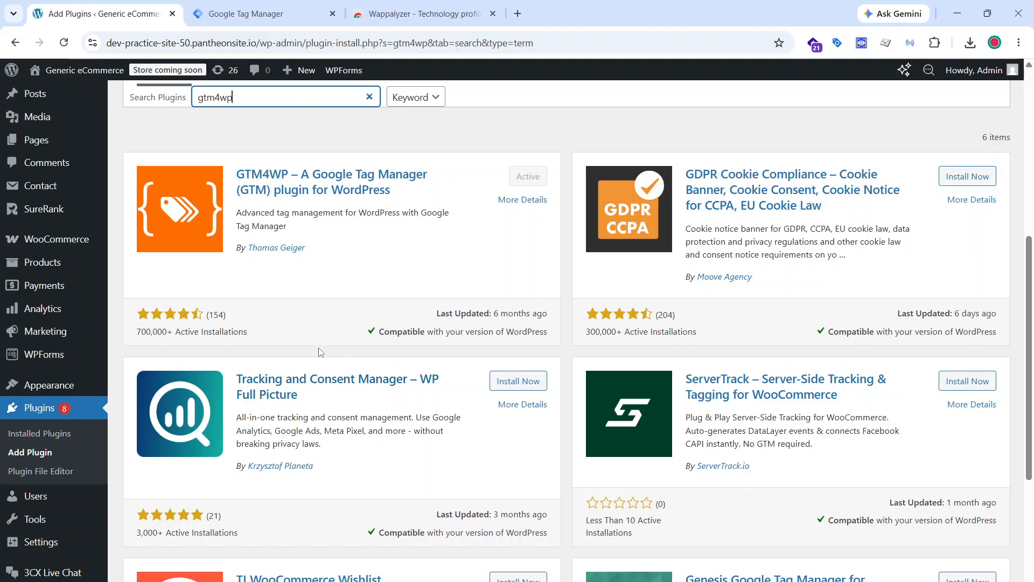
{"action": "scroll", "coordinate": [60, 523], "scroll_direction": "down", "scroll_amount": 3}
{"action": "mouse_move", "coordinate": [46, 543]}
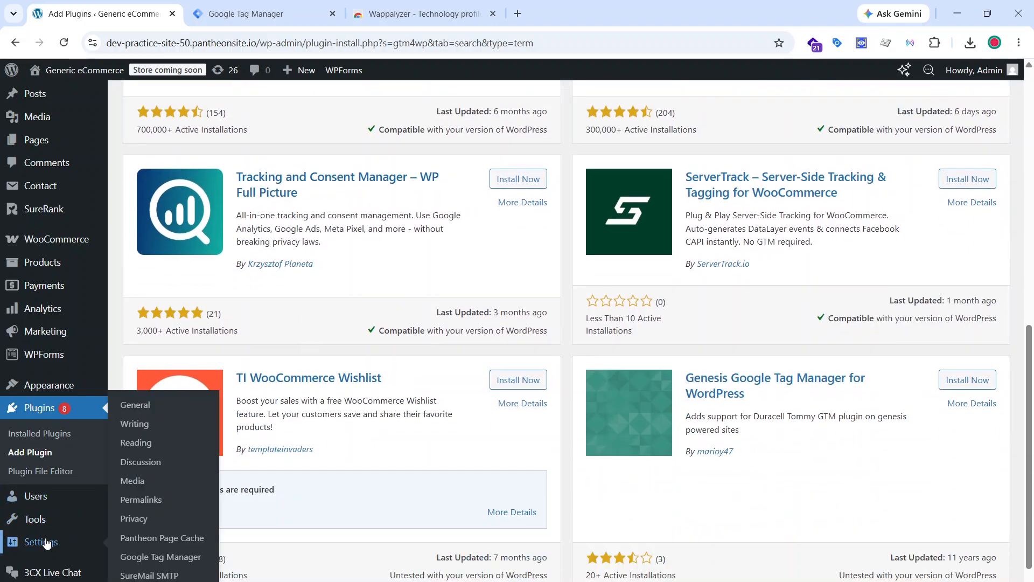
{"action": "left_click", "coordinate": [145, 560]}
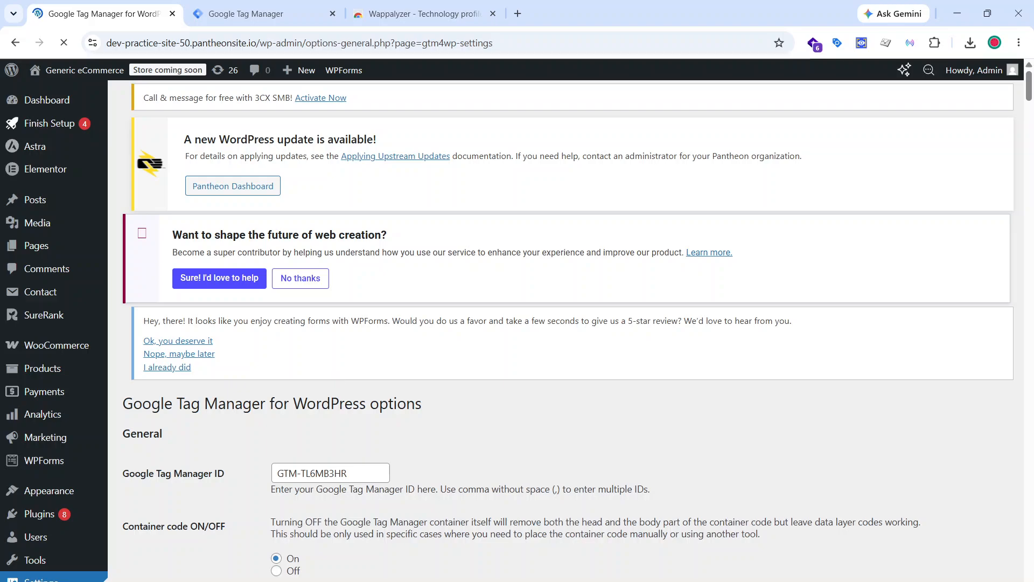
{"action": "scroll", "coordinate": [316, 344], "scroll_direction": "down", "scroll_amount": 3}
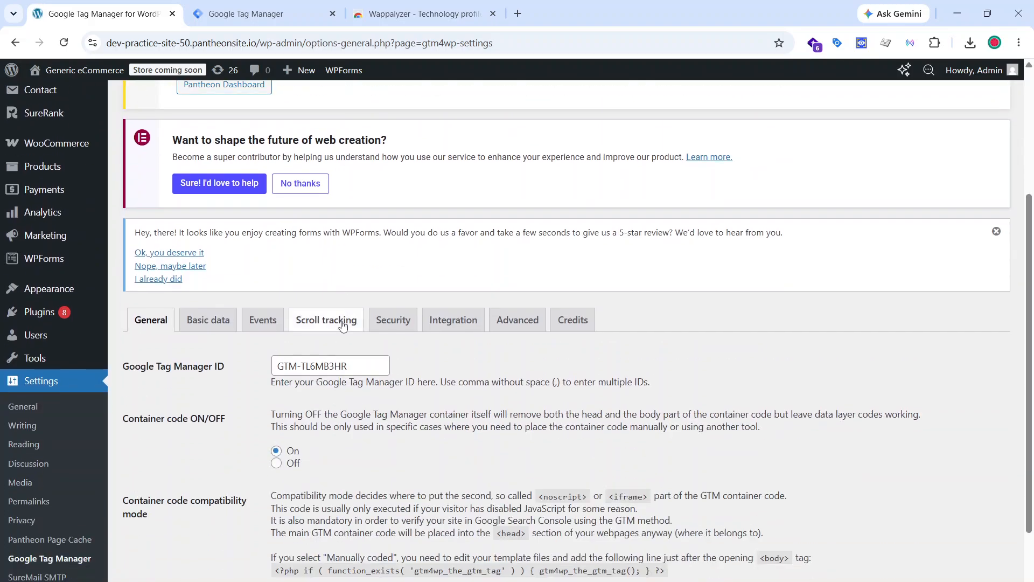
{"action": "scroll", "coordinate": [317, 343], "scroll_direction": "up", "scroll_amount": 3}
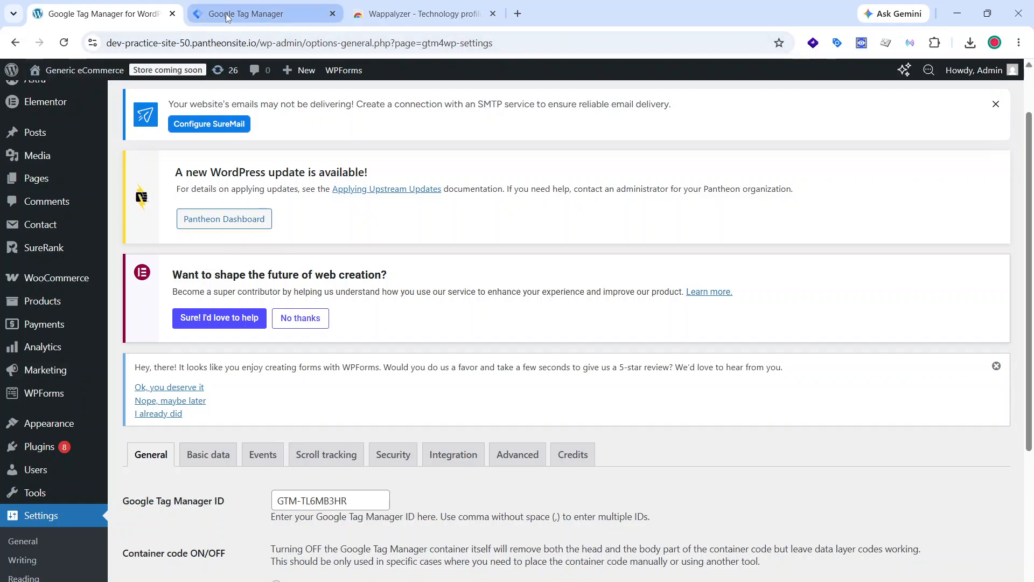
Step: Switch to Google Tag Manager and open the P04 - Web - GTM container
{"action": "left_click", "coordinate": [264, 13]}
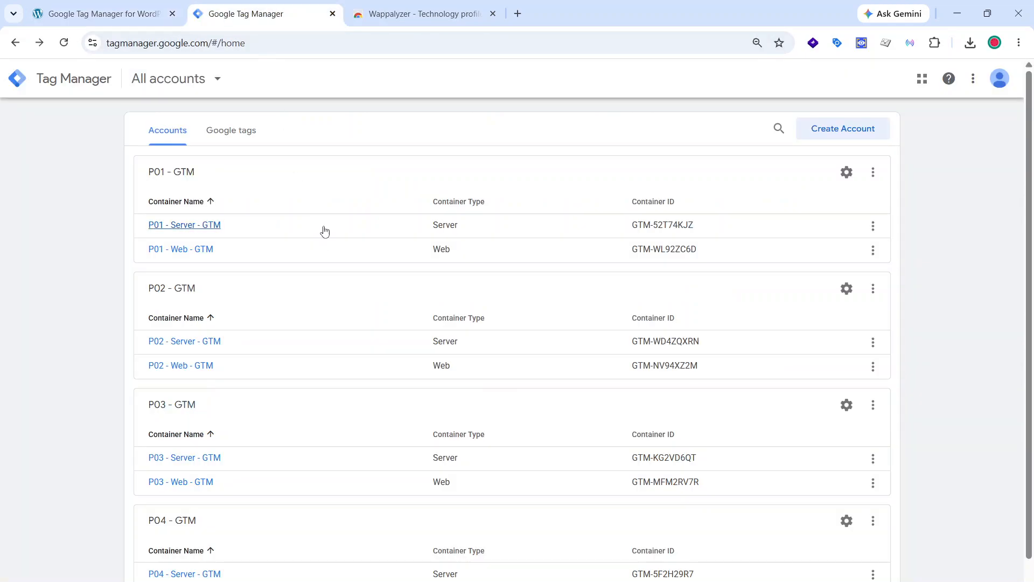
{"action": "left_click", "coordinate": [85, 14]}
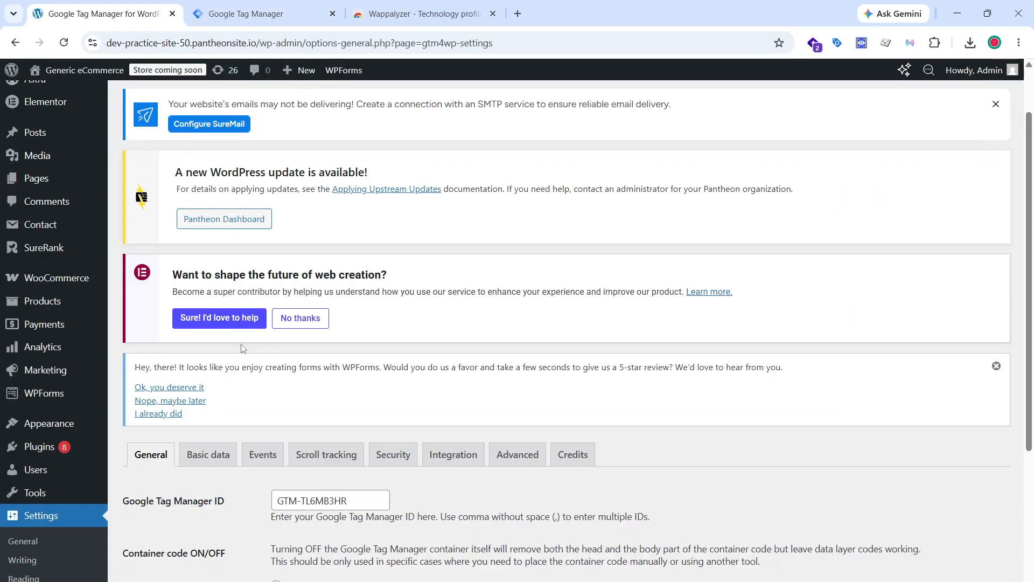
{"action": "left_click", "coordinate": [246, 15]}
{"action": "scroll", "coordinate": [221, 377], "scroll_direction": "down", "scroll_amount": 1}
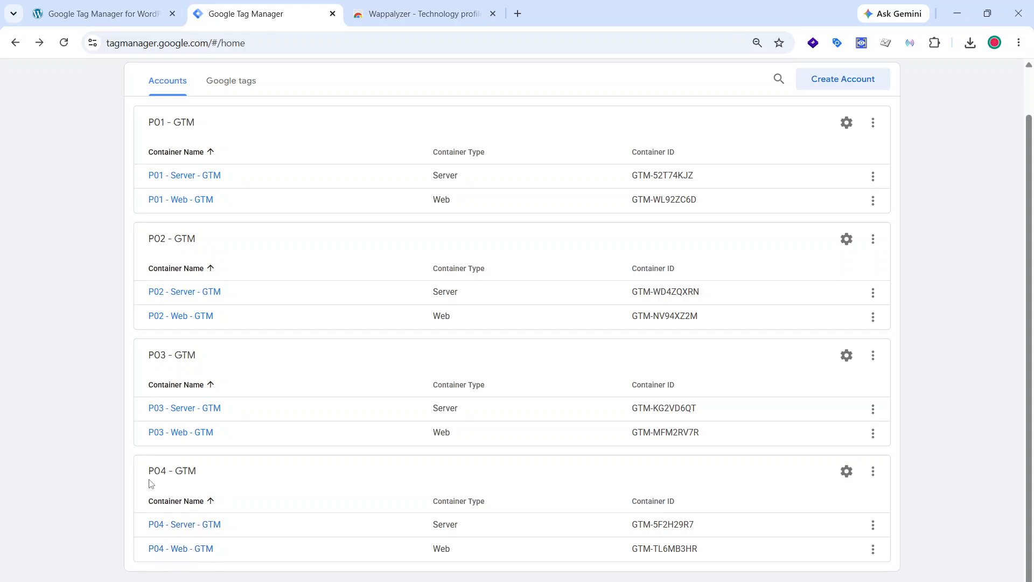
{"action": "left_click", "coordinate": [191, 550]}
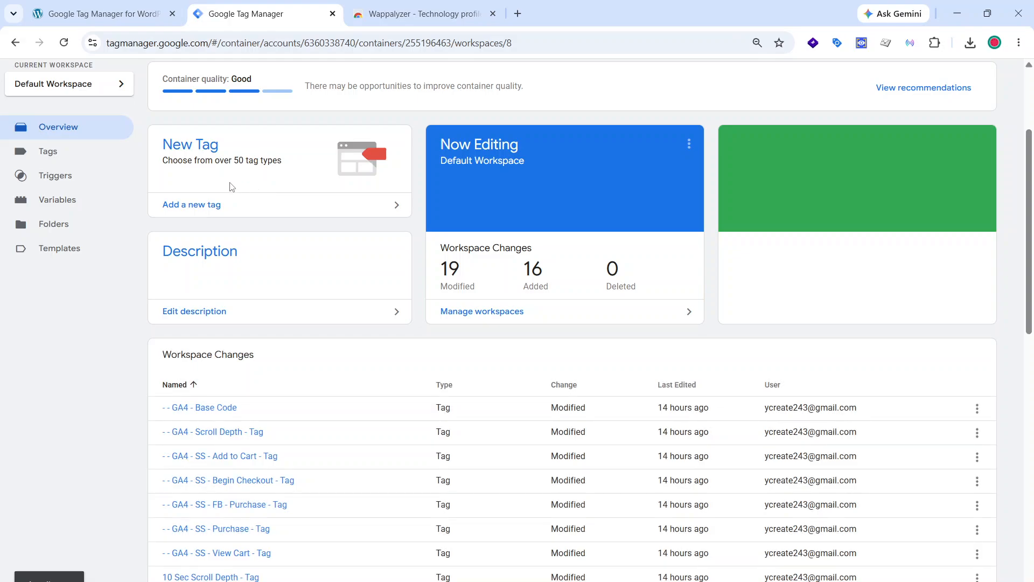
Step: Check the plugin's Google Tag Manager ID field in WordPress, and copy the container ID from the P04 - Web - GTM workspace
{"action": "left_click", "coordinate": [103, 13]}
{"action": "scroll", "coordinate": [245, 338], "scroll_direction": "down", "scroll_amount": 3}
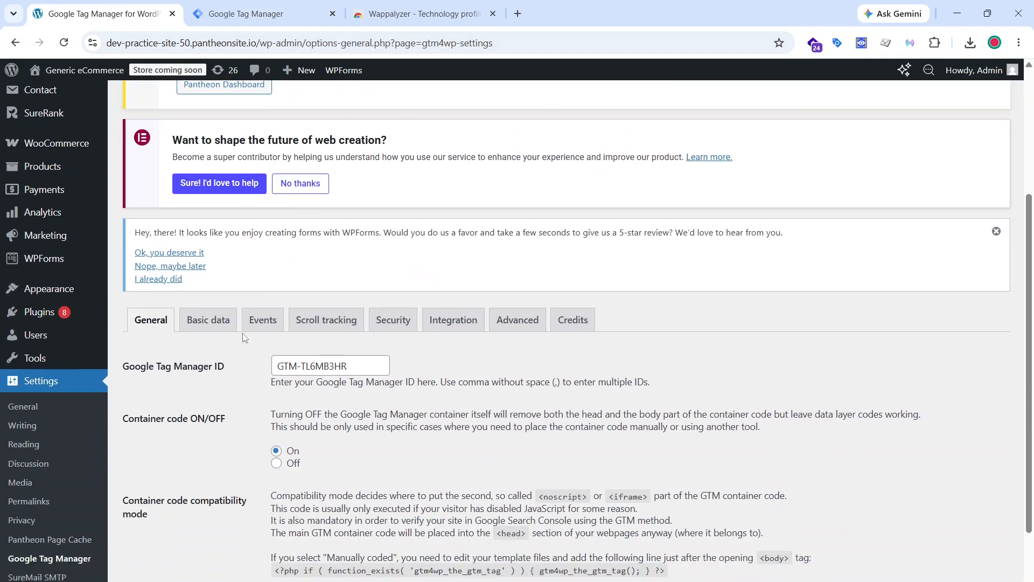
{"action": "left_click", "coordinate": [264, 13]}
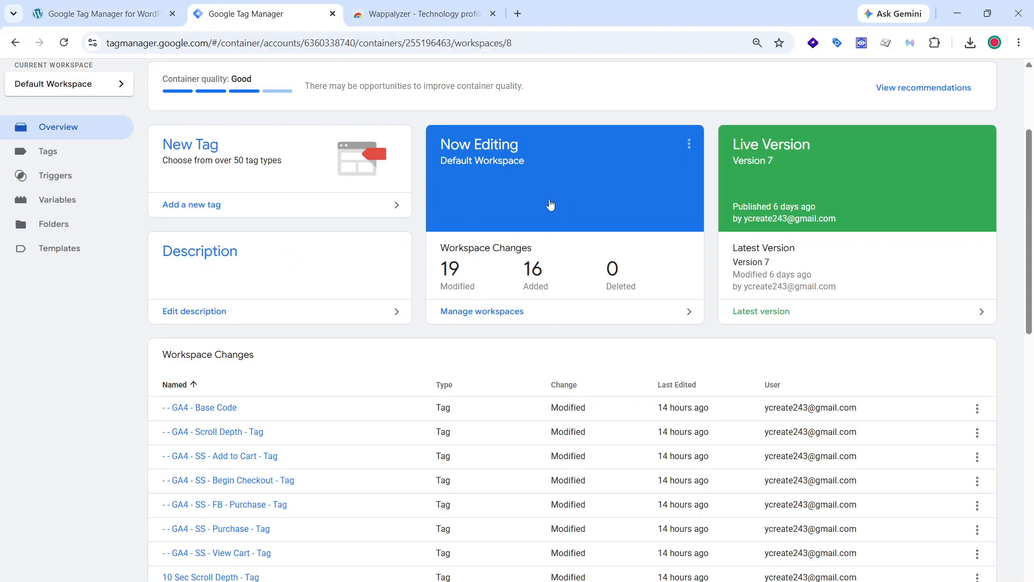
{"action": "scroll", "coordinate": [629, 244], "scroll_direction": "up", "scroll_amount": 3}
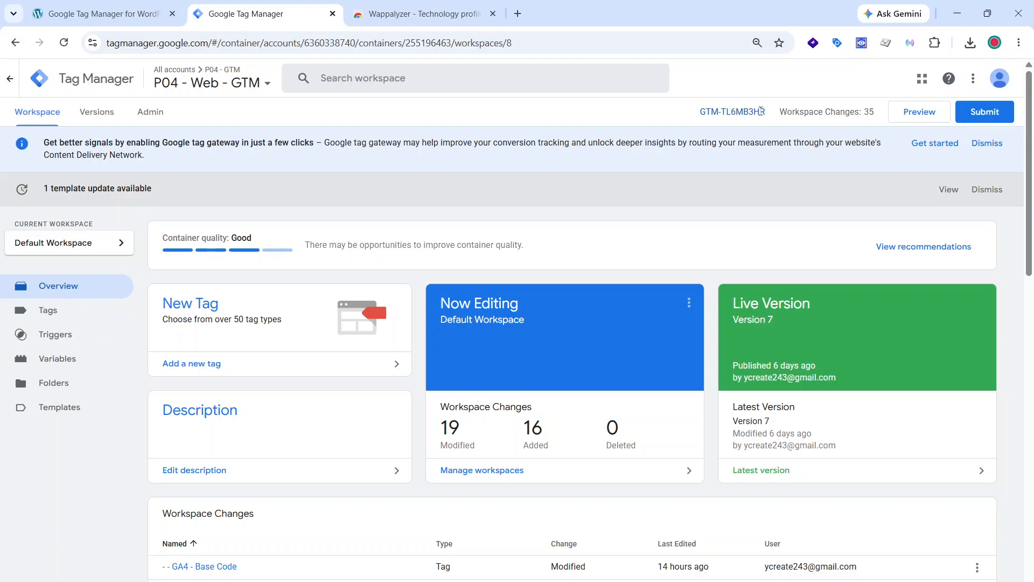
{"action": "left_click_drag", "start_coordinate": [761, 112], "coordinate": [698, 112]}
{"action": "key", "text": "ctrl+c"}
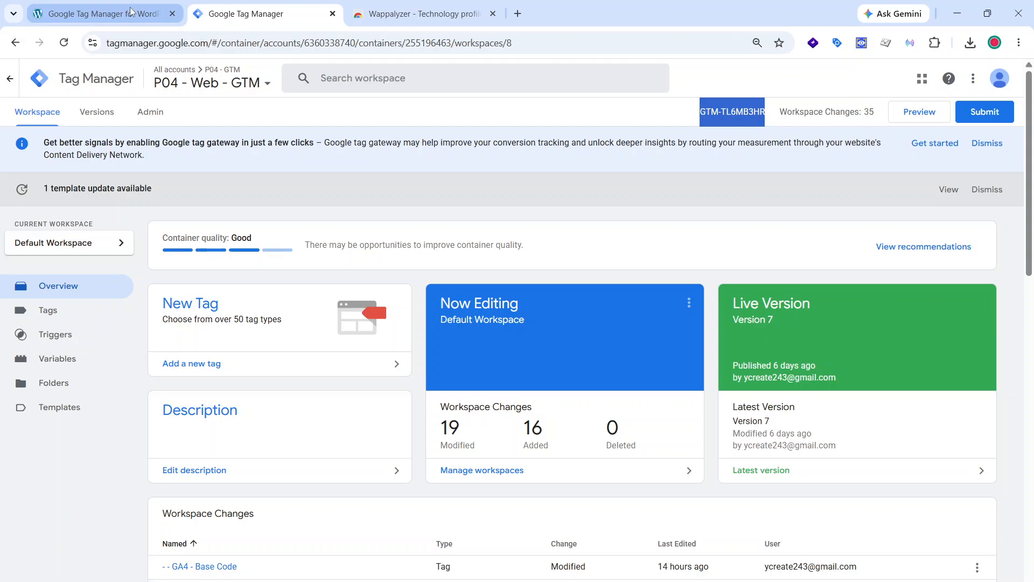
Step: Replace the plugin's Google Tag Manager ID with the copied container ID and save the changes
{"action": "left_click", "coordinate": [103, 13]}
{"action": "triple_click", "coordinate": [280, 367]}
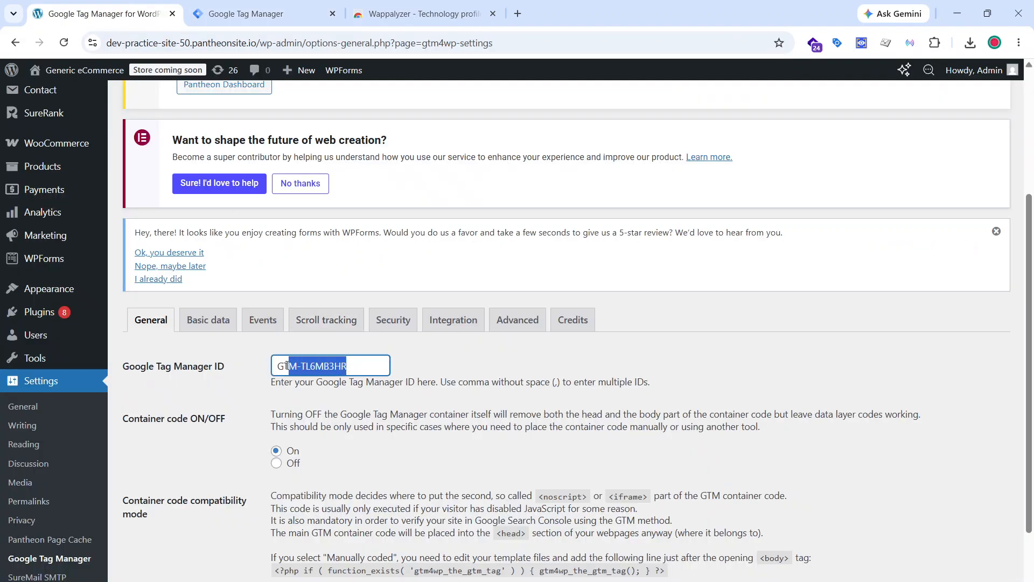
{"action": "key", "text": "ctrl+v"}
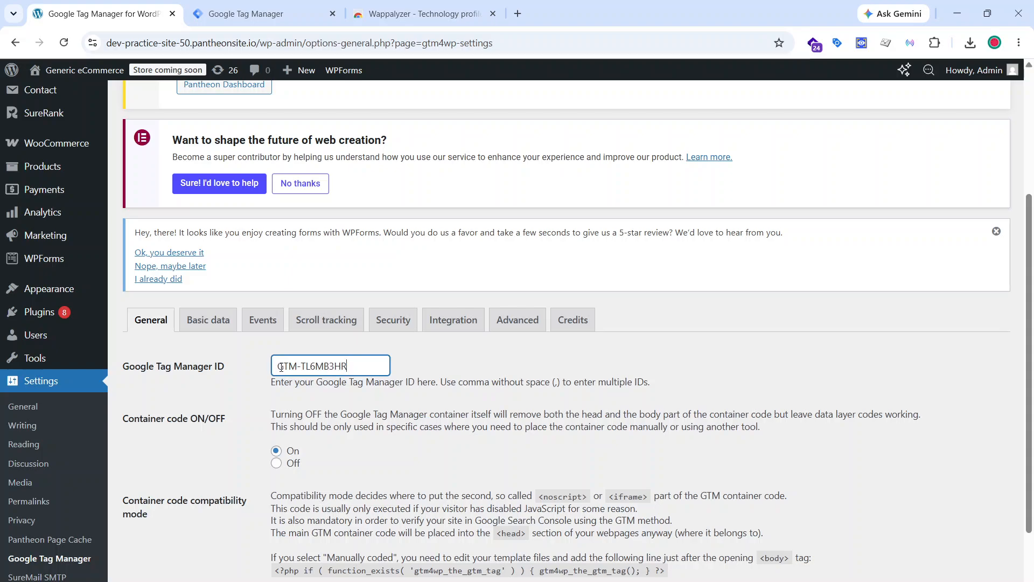
{"action": "scroll", "coordinate": [310, 375], "scroll_direction": "down", "scroll_amount": 2}
{"action": "left_click", "coordinate": [160, 545]}
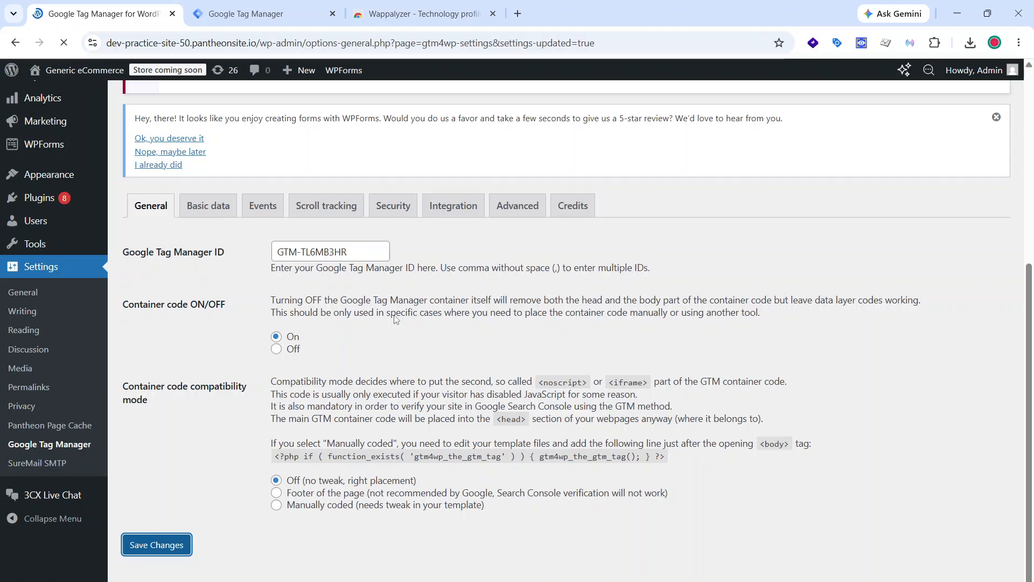
Step: Review the container code and compatibility mode options, keeping them On and Off, and save the plugin settings again
{"action": "scroll", "coordinate": [310, 381], "scroll_direction": "down", "scroll_amount": 4}
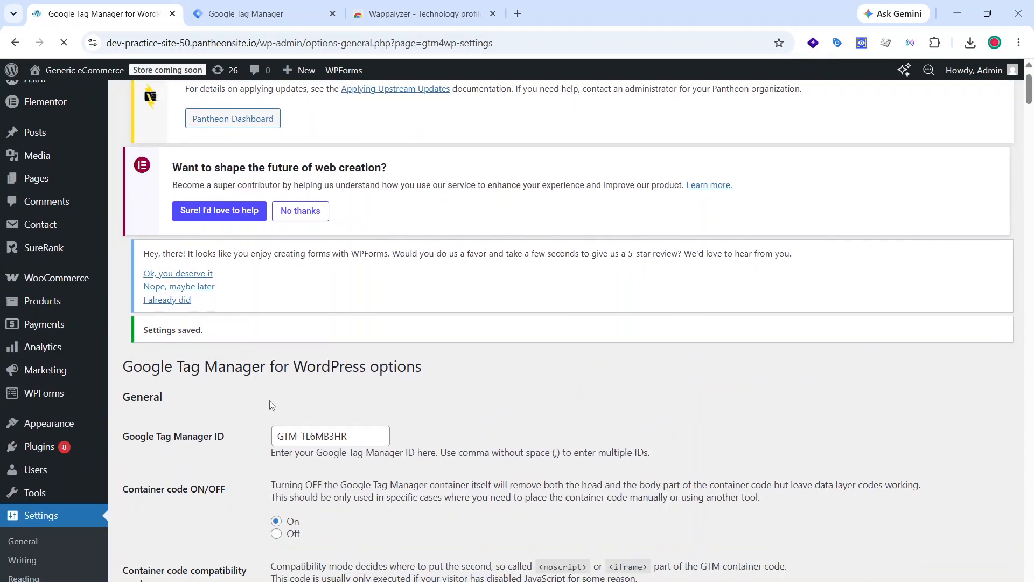
{"action": "scroll", "coordinate": [311, 382], "scroll_direction": "down", "scroll_amount": 2}
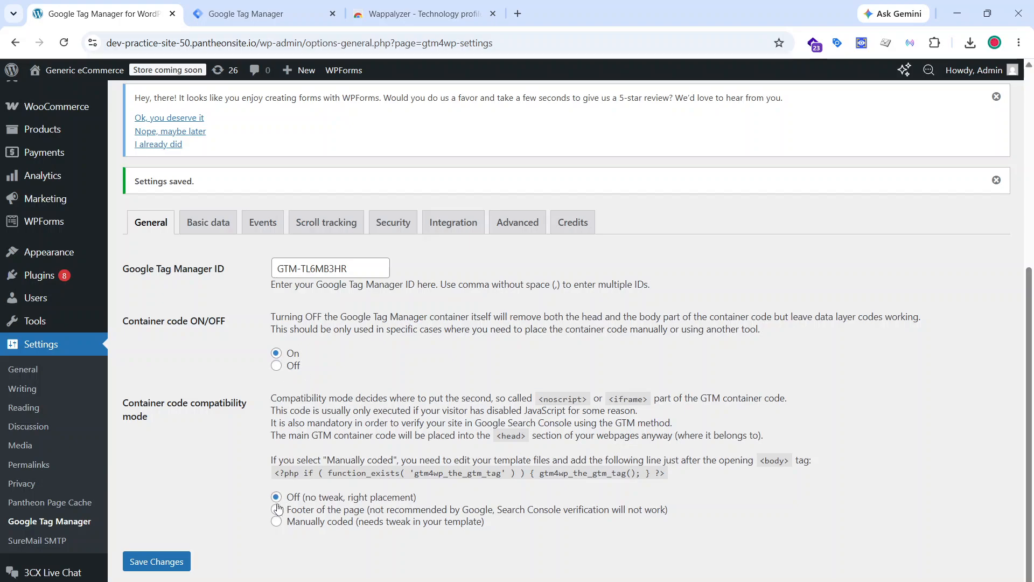
{"action": "left_click", "coordinate": [155, 562]}
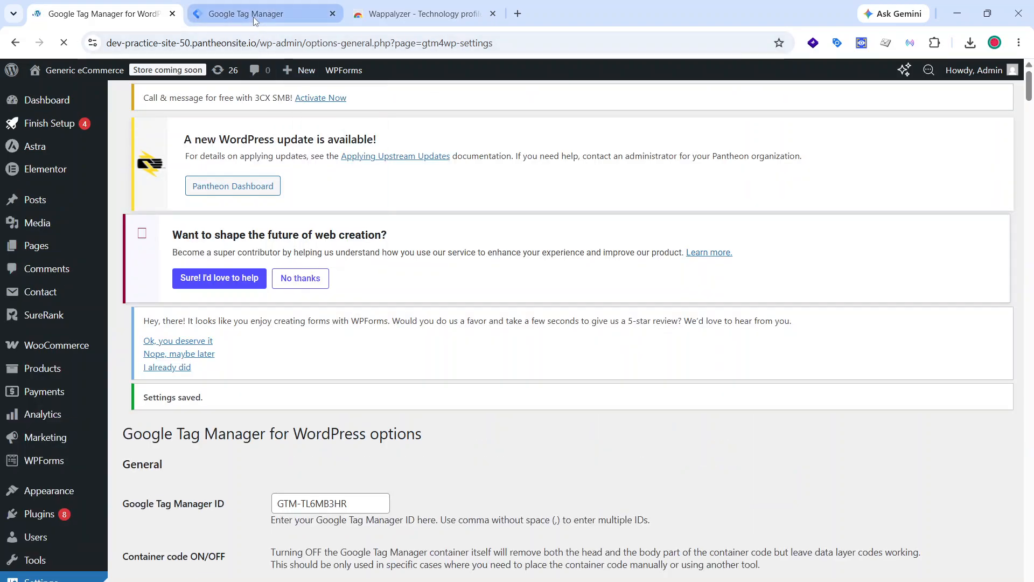
Step: Return to the P04 - Web - GTM workspace in Google Tag Manager and start its preview mode
{"action": "left_click", "coordinate": [227, 15]}
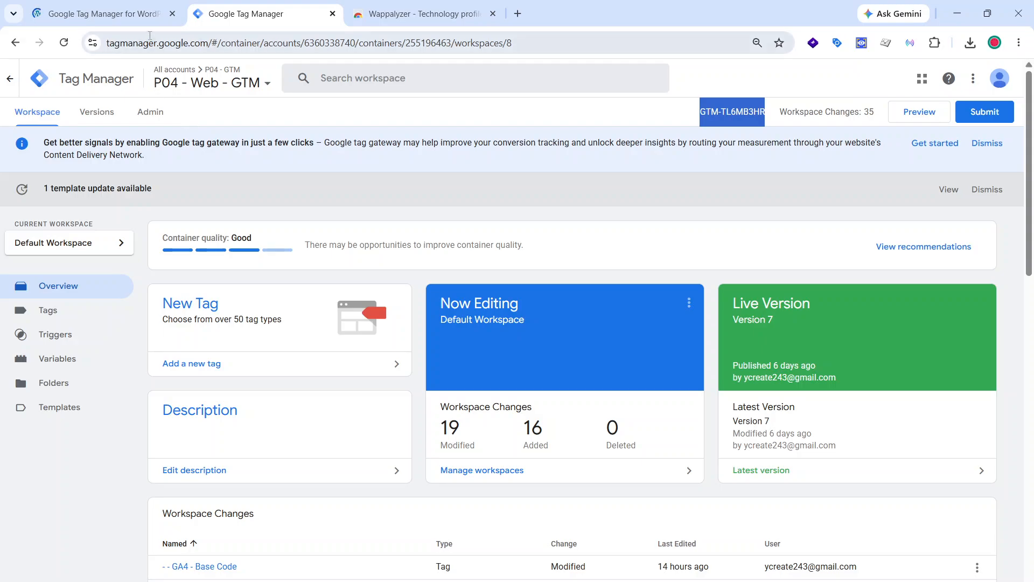
{"action": "left_click", "coordinate": [149, 15]}
{"action": "left_click", "coordinate": [262, 16]}
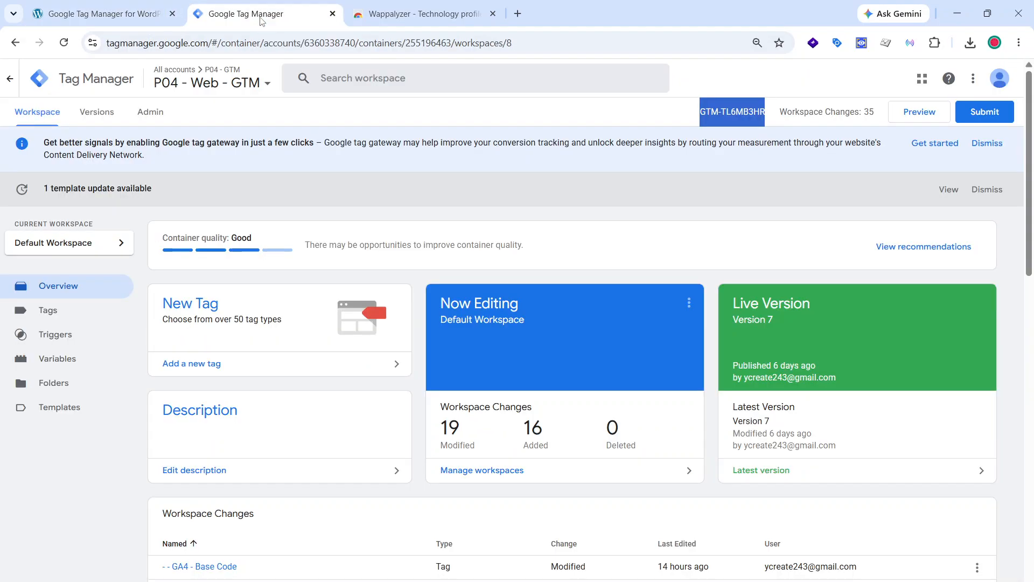
{"action": "left_click", "coordinate": [641, 204]}
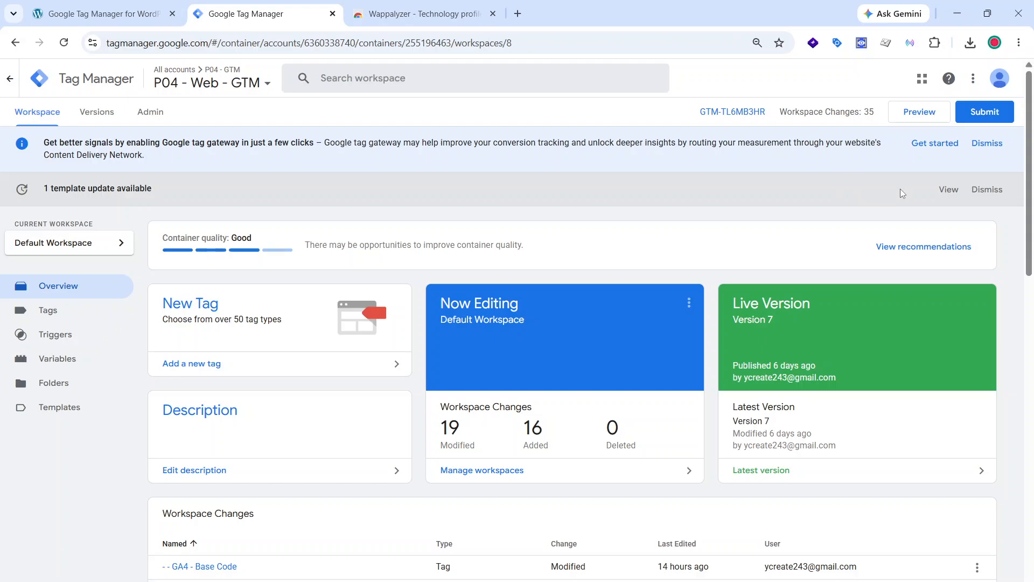
{"action": "left_click", "coordinate": [912, 120]}
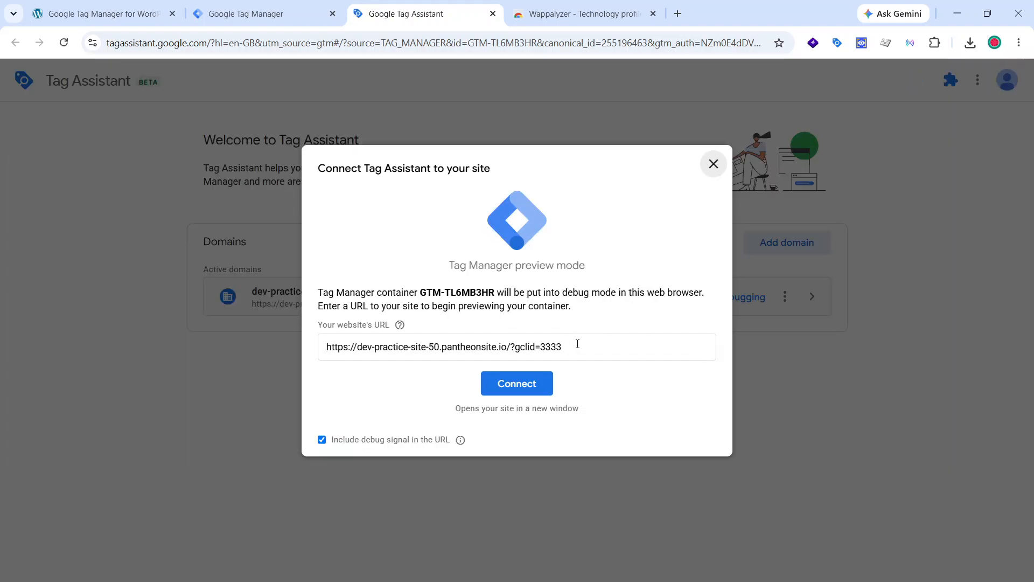
Step: Clear the website URL in the Tag Assistant connection dialog and copy the store's root address from the WordPress page's URL
{"action": "left_click_drag", "start_coordinate": [577, 344], "coordinate": [324, 348]}
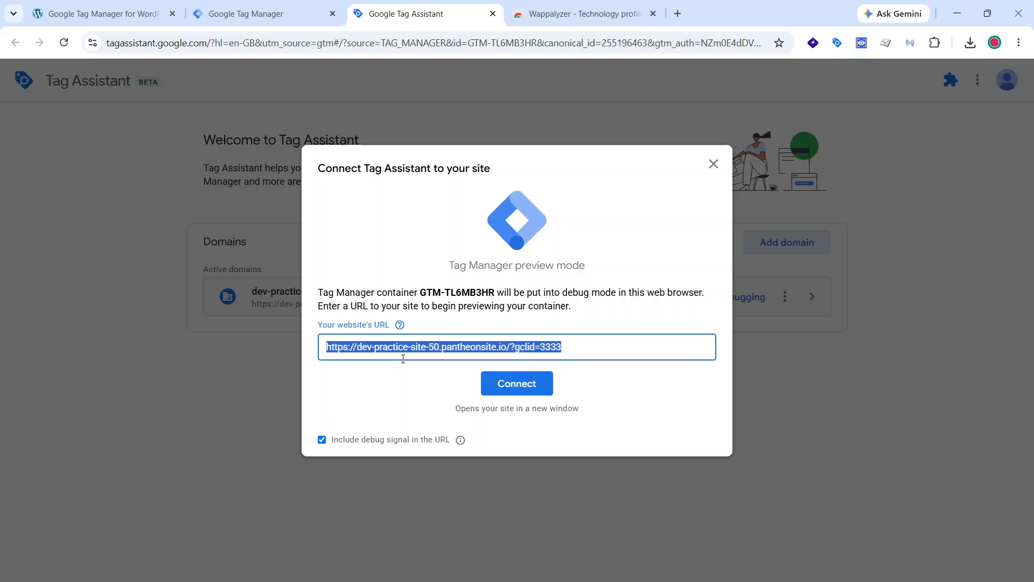
{"action": "key", "text": "BackSpace"}
{"action": "left_click", "coordinate": [100, 13]}
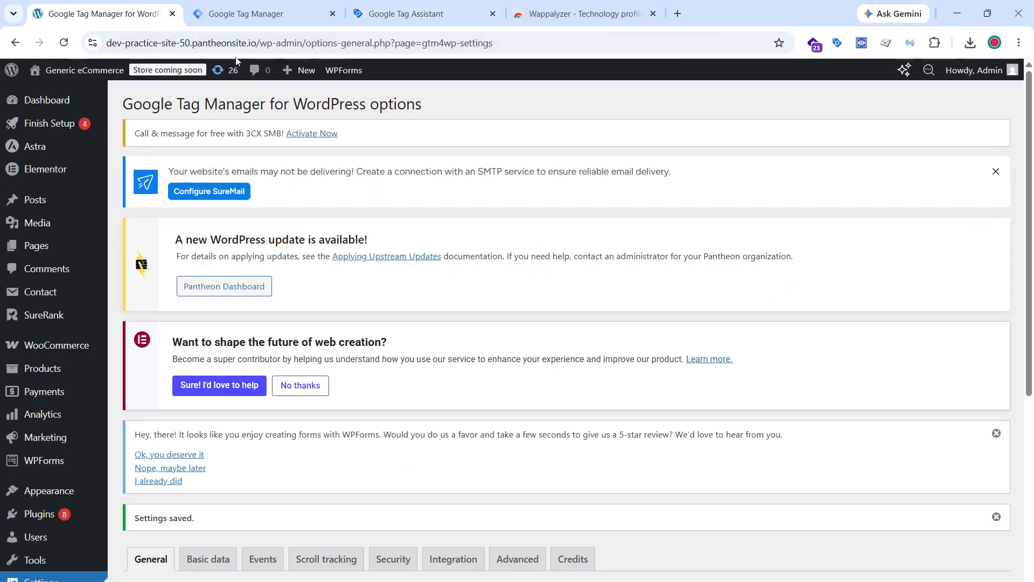
{"action": "left_click_drag", "start_coordinate": [291, 43], "coordinate": [112, 47]}
{"action": "key", "text": "ctrl+c"}
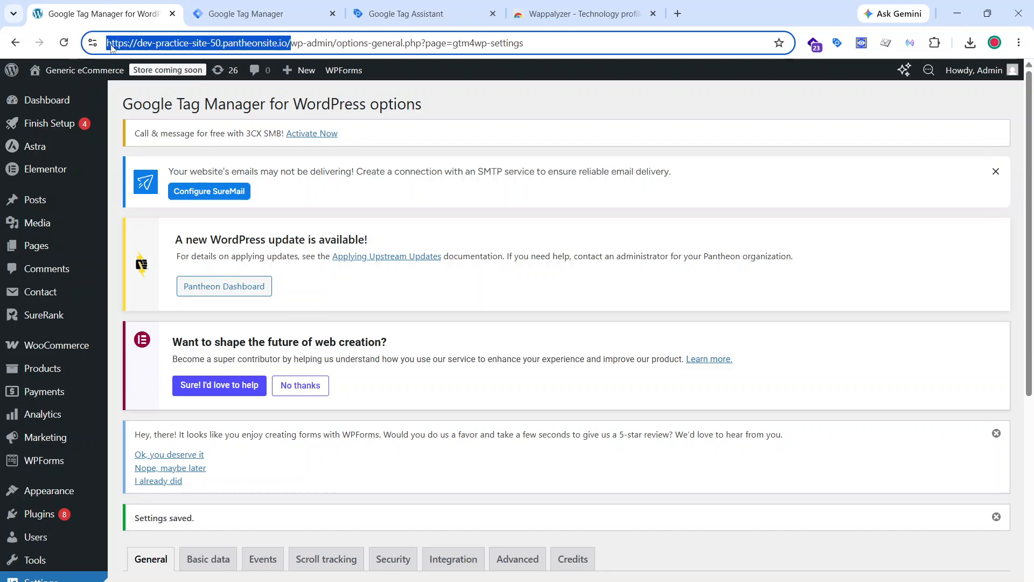
{"action": "left_click", "coordinate": [253, 13]}
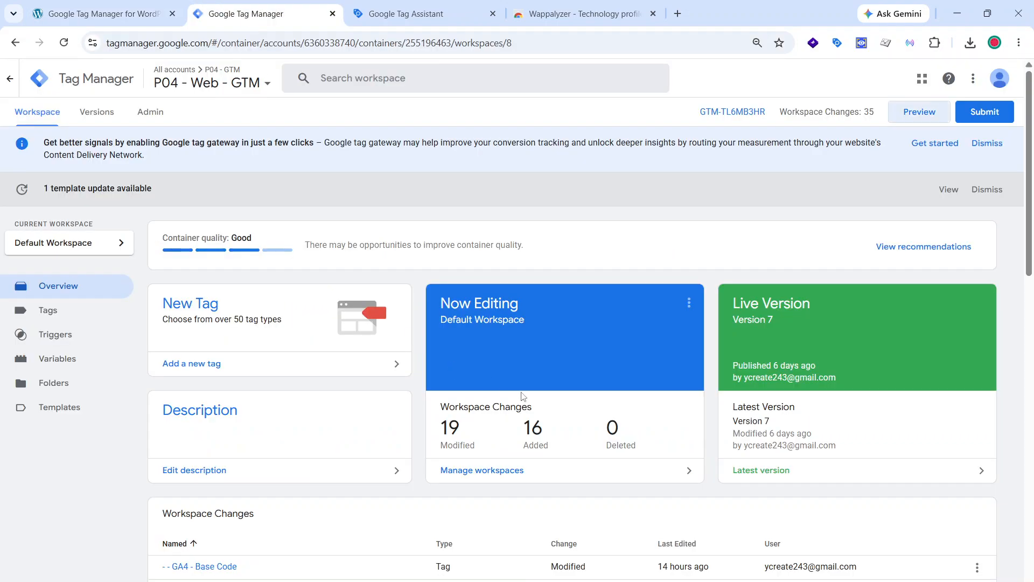
{"action": "left_click", "coordinate": [420, 14]}
{"action": "left_click", "coordinate": [483, 342]}
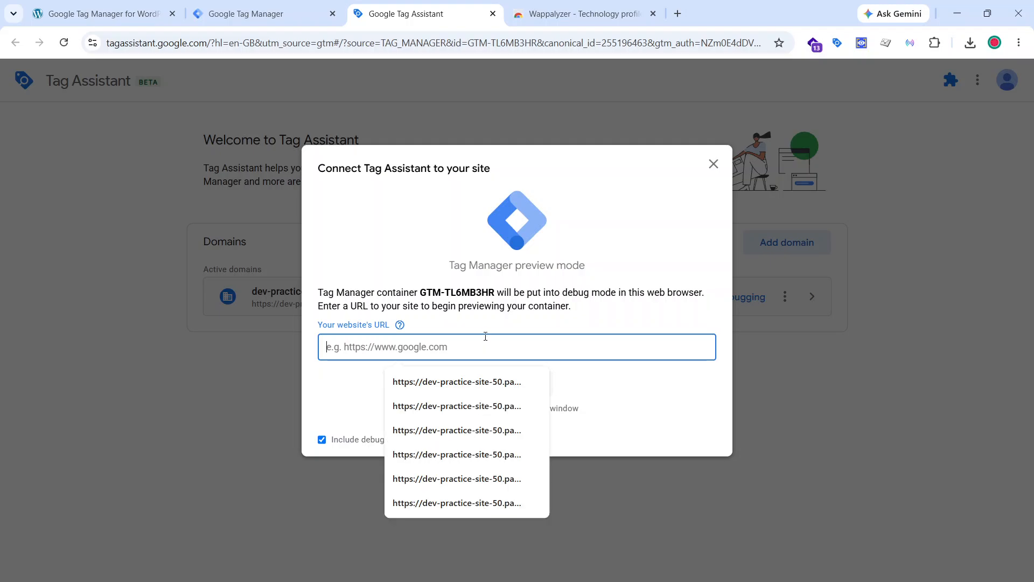
{"action": "key", "text": "ctrl+v"}
{"action": "left_click", "coordinate": [589, 393]}
{"action": "left_click", "coordinate": [529, 386]}
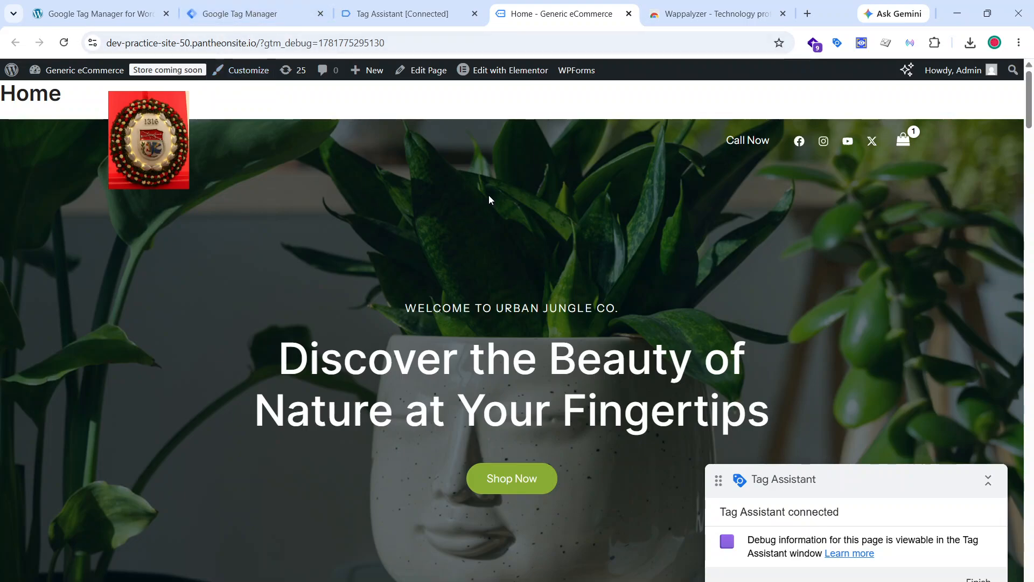
Step: Browse the store's home page in the debug session and open the Golden Glow product page
{"action": "scroll", "coordinate": [485, 226], "scroll_direction": "down", "scroll_amount": 5}
{"action": "scroll", "coordinate": [418, 237], "scroll_direction": "up", "scroll_amount": 5}
{"action": "scroll", "coordinate": [501, 270], "scroll_direction": "down", "scroll_amount": 6}
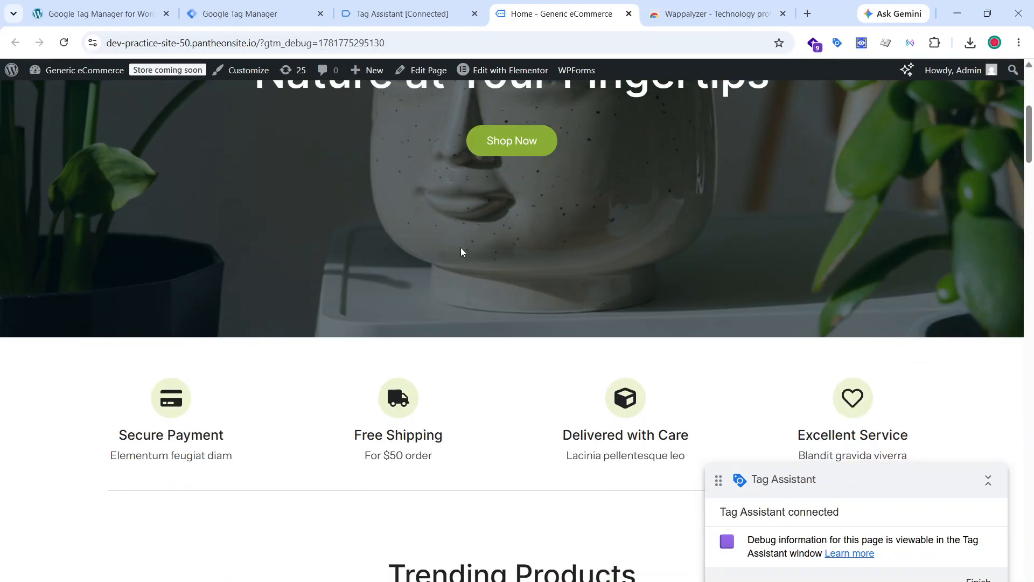
{"action": "scroll", "coordinate": [461, 251], "scroll_direction": "down", "scroll_amount": 14}
{"action": "scroll", "coordinate": [351, 286], "scroll_direction": "up", "scroll_amount": 5}
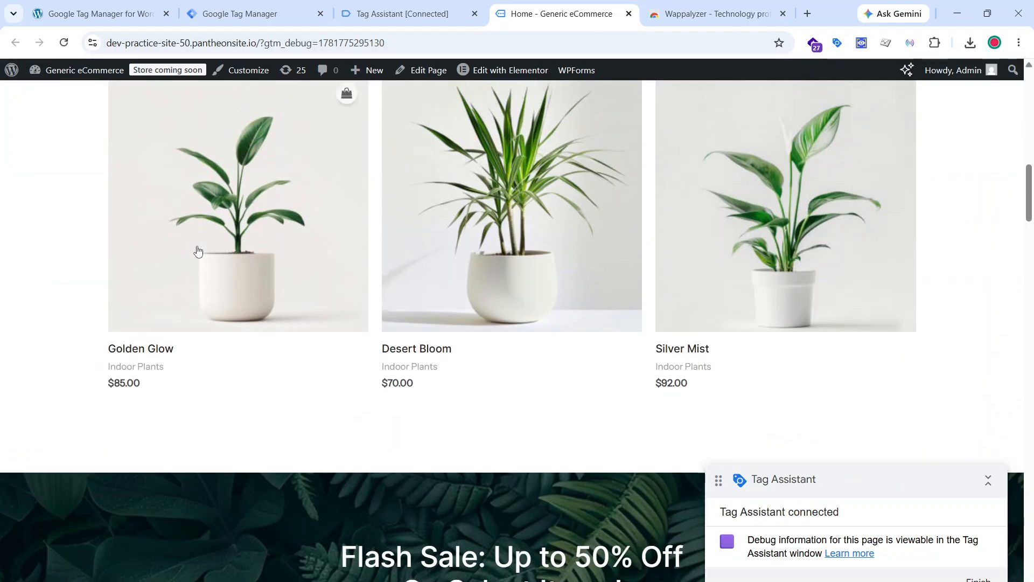
{"action": "scroll", "coordinate": [198, 250], "scroll_direction": "up", "scroll_amount": 2}
{"action": "left_click", "coordinate": [311, 357]}
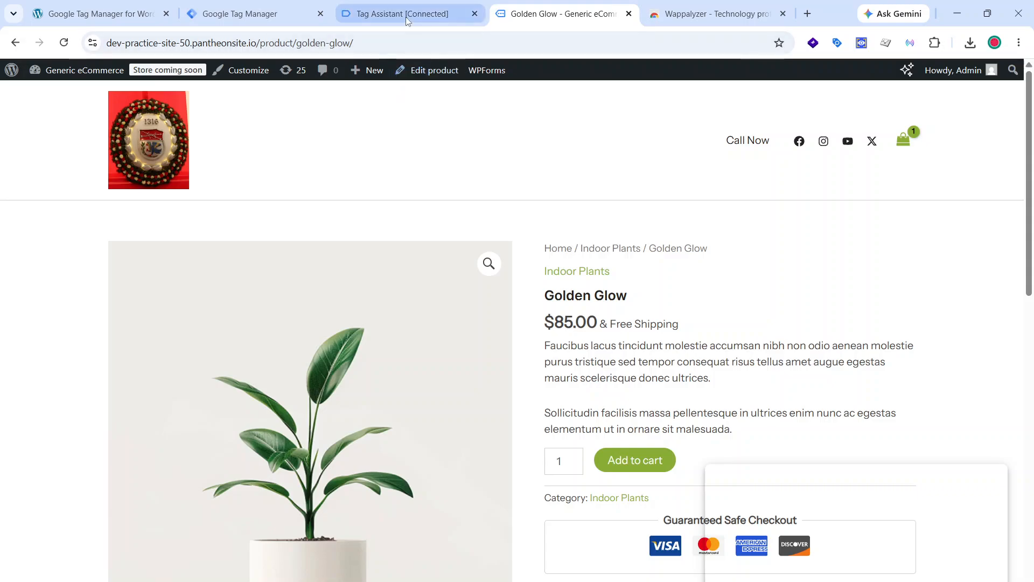
Step: Switch to Tag Assistant, dismiss the connection notice, and examine the events recorded for the home and product pages
{"action": "left_click", "coordinate": [408, 15]}
{"action": "left_click", "coordinate": [509, 315]}
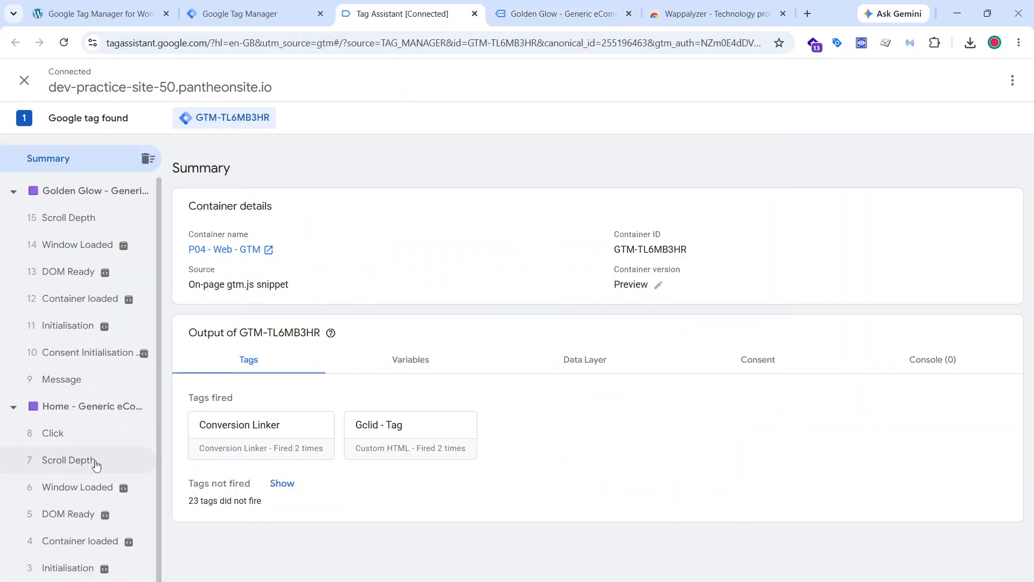
{"action": "scroll", "coordinate": [89, 471], "scroll_direction": "down", "scroll_amount": 1}
{"action": "scroll", "coordinate": [89, 470], "scroll_direction": "up", "scroll_amount": 1}
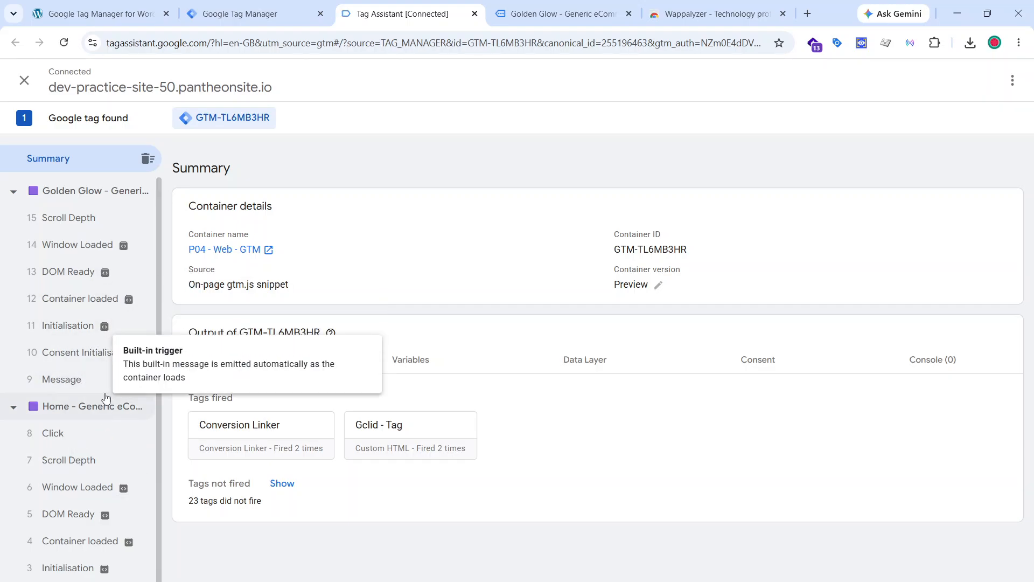
Step: Add the Golden Glow product to the store's cart and examine the recorded events and data layer in Tag Assistant
{"action": "left_click", "coordinate": [541, 12]}
{"action": "scroll", "coordinate": [504, 209], "scroll_direction": "down", "scroll_amount": 3}
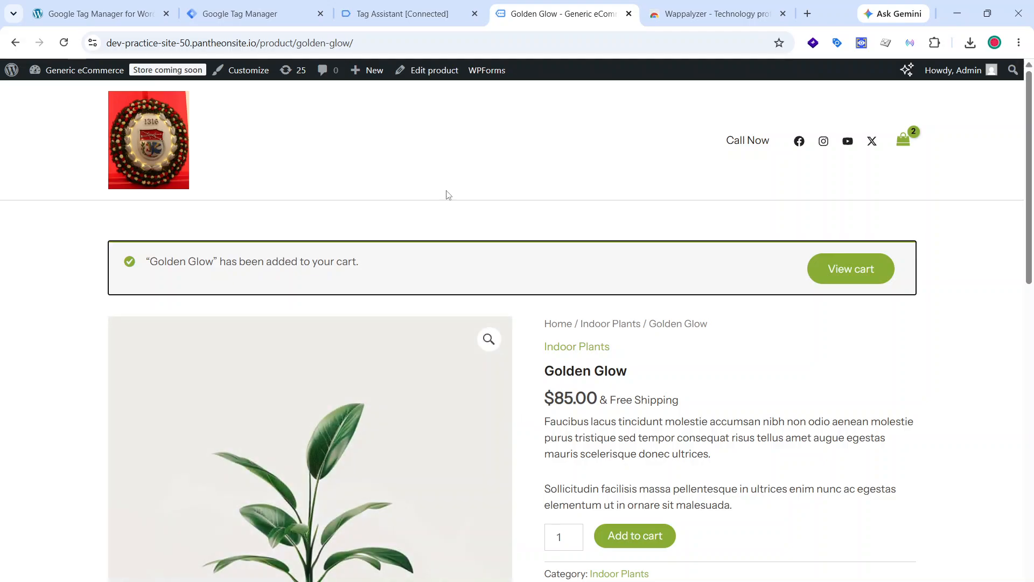
{"action": "left_click", "coordinate": [409, 14]}
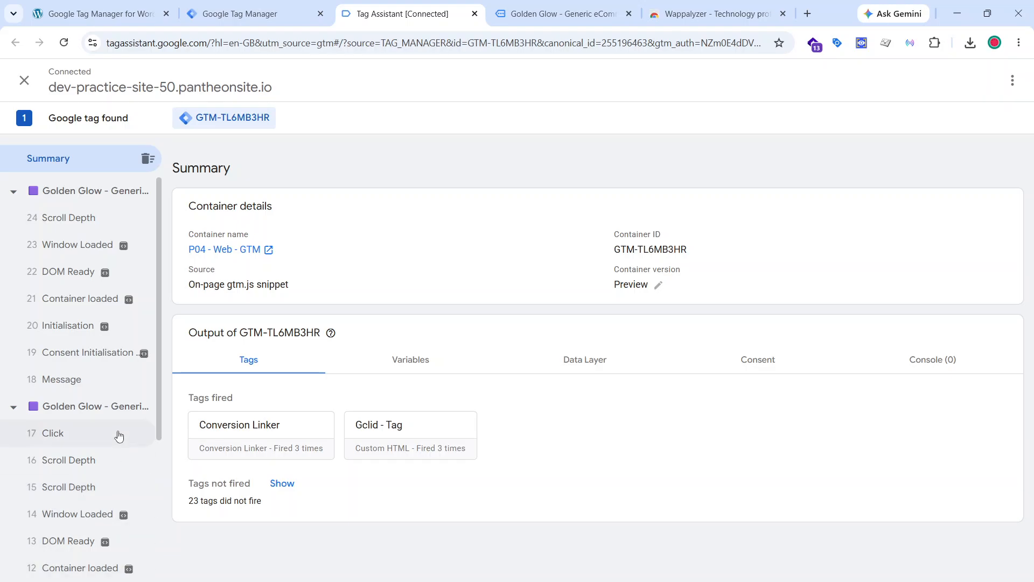
{"action": "scroll", "coordinate": [67, 488], "scroll_direction": "down", "scroll_amount": 5}
{"action": "scroll", "coordinate": [67, 488], "scroll_direction": "up", "scroll_amount": 5}
{"action": "left_click", "coordinate": [571, 369]}
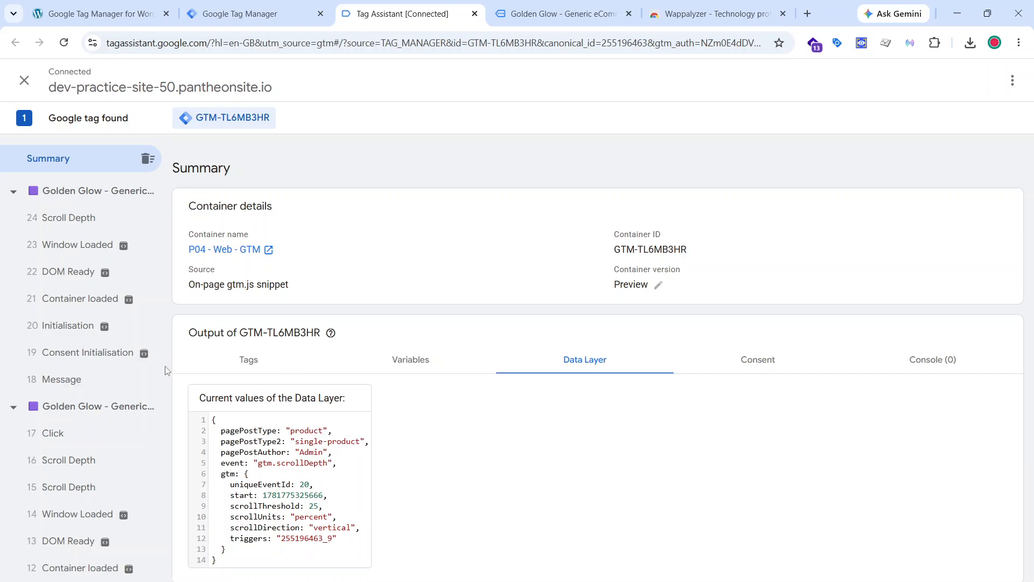
{"action": "scroll", "coordinate": [66, 352], "scroll_direction": "down", "scroll_amount": 2}
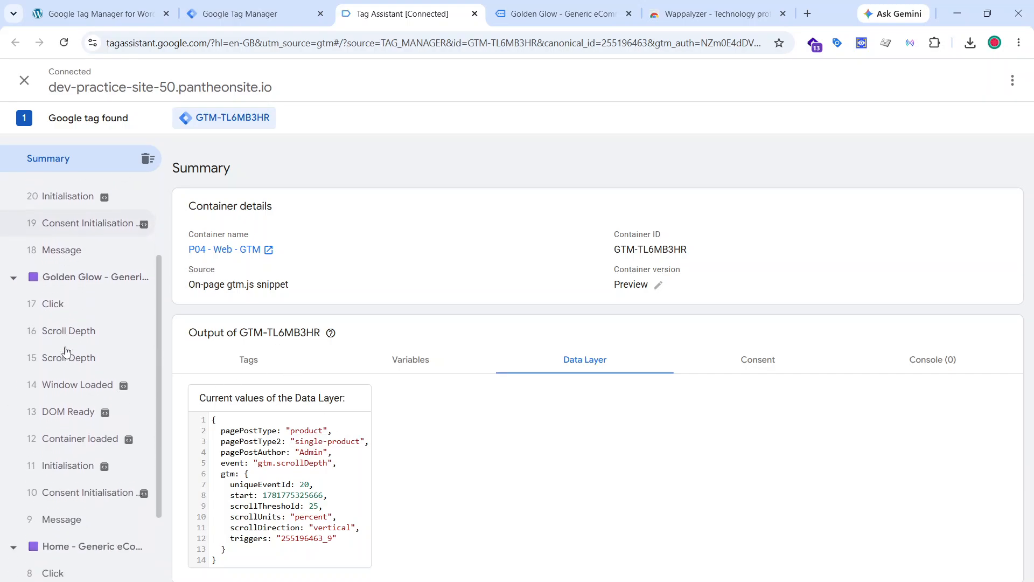
Step: View the store's cart page and examine the events and data layer recorded for it in Tag Assistant
{"action": "left_click", "coordinate": [560, 13]}
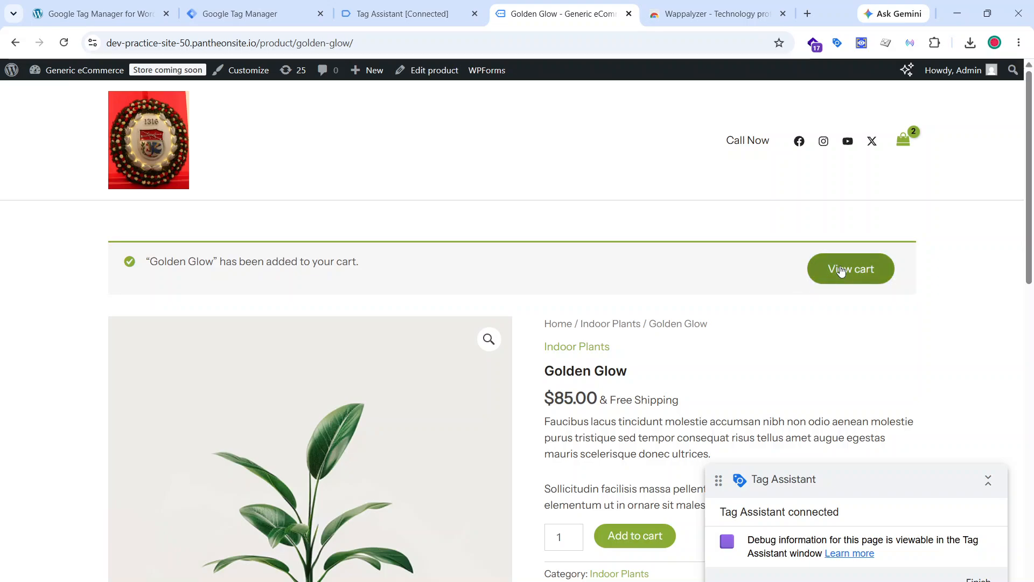
{"action": "left_click", "coordinate": [842, 271]}
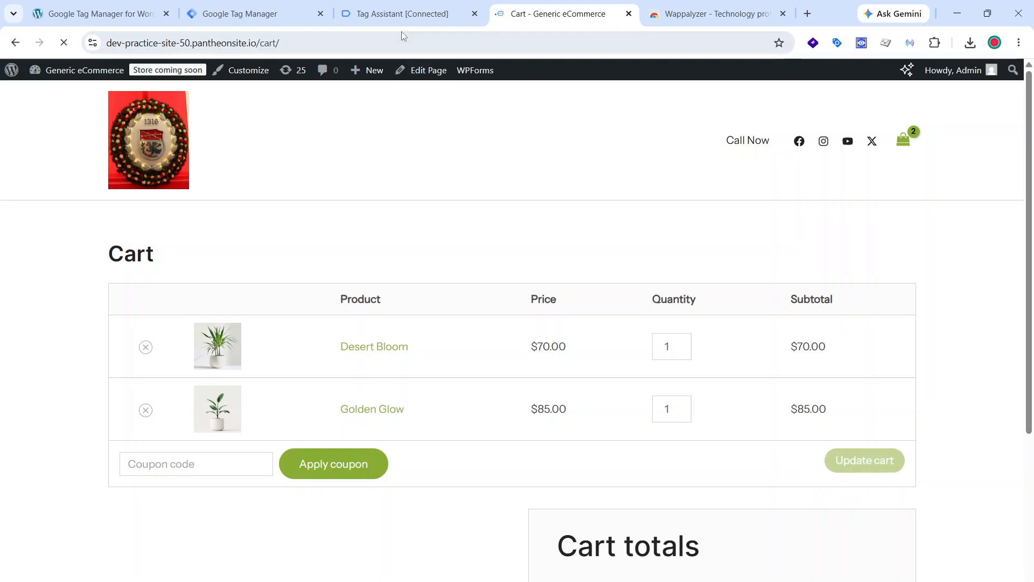
{"action": "left_click", "coordinate": [403, 15]}
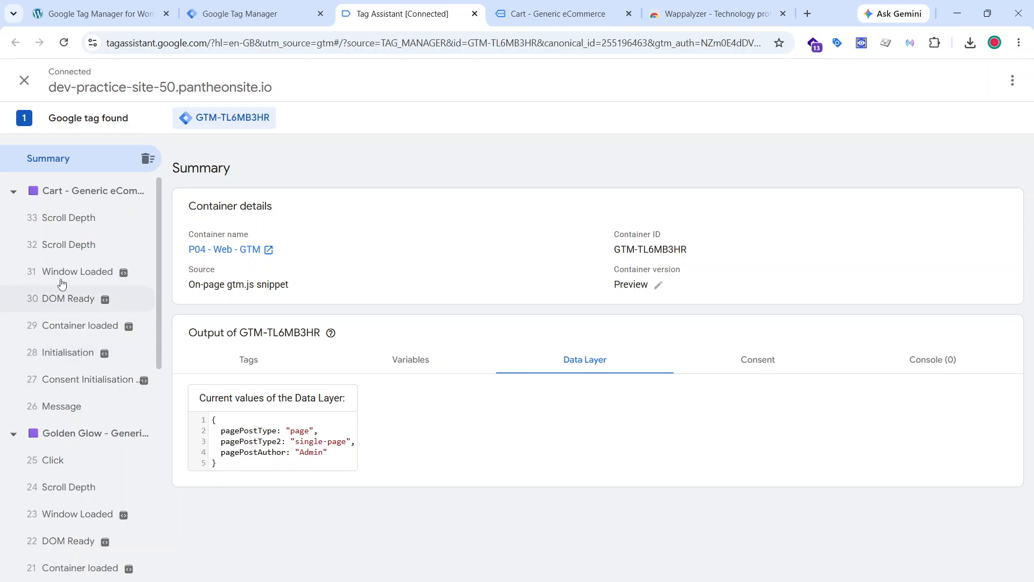
{"action": "scroll", "coordinate": [79, 489], "scroll_direction": "down", "scroll_amount": 2}
{"action": "scroll", "coordinate": [78, 490], "scroll_direction": "up", "scroll_amount": 2}
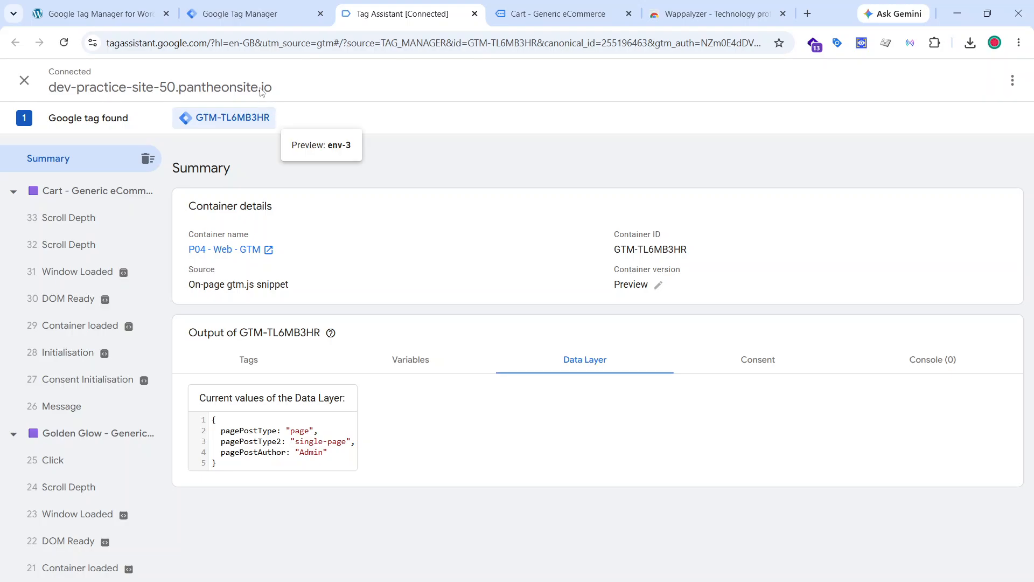
Step: Switch to WordPress and open the WooCommerce integration settings of the Google Tag Manager plugin
{"action": "left_click", "coordinate": [241, 17]}
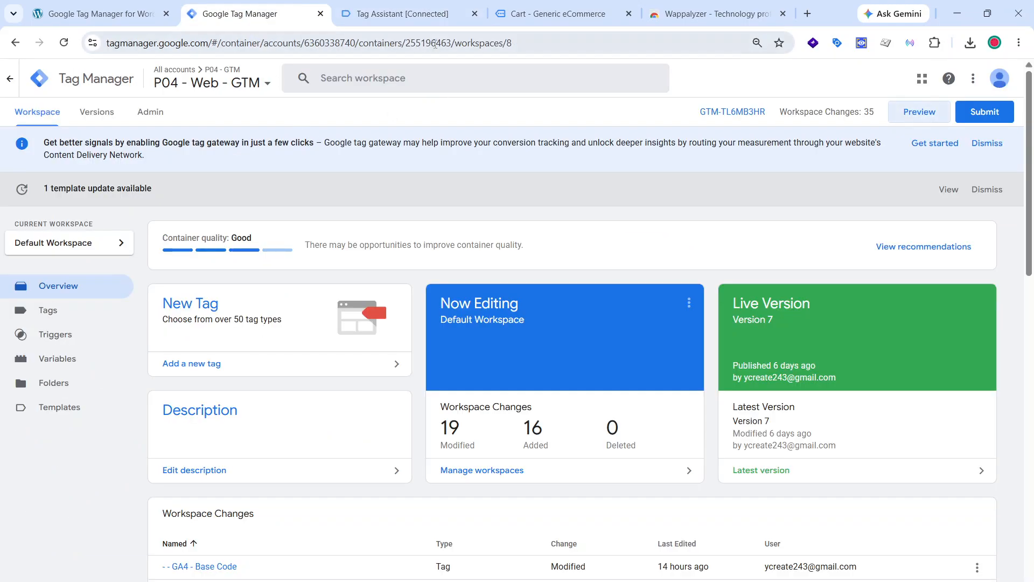
{"action": "left_click", "coordinate": [94, 14]}
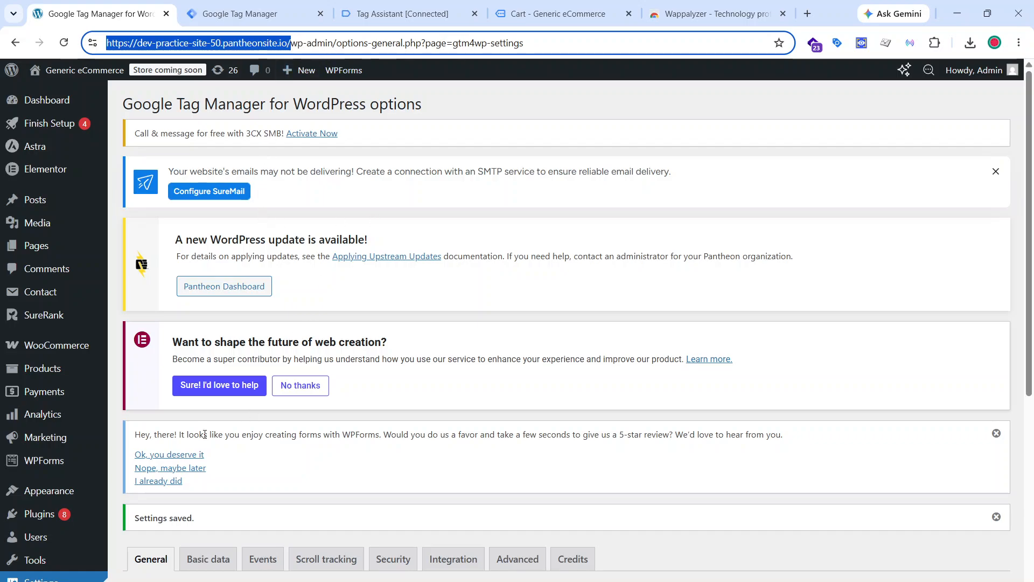
{"action": "scroll", "coordinate": [204, 434], "scroll_direction": "down", "scroll_amount": 5}
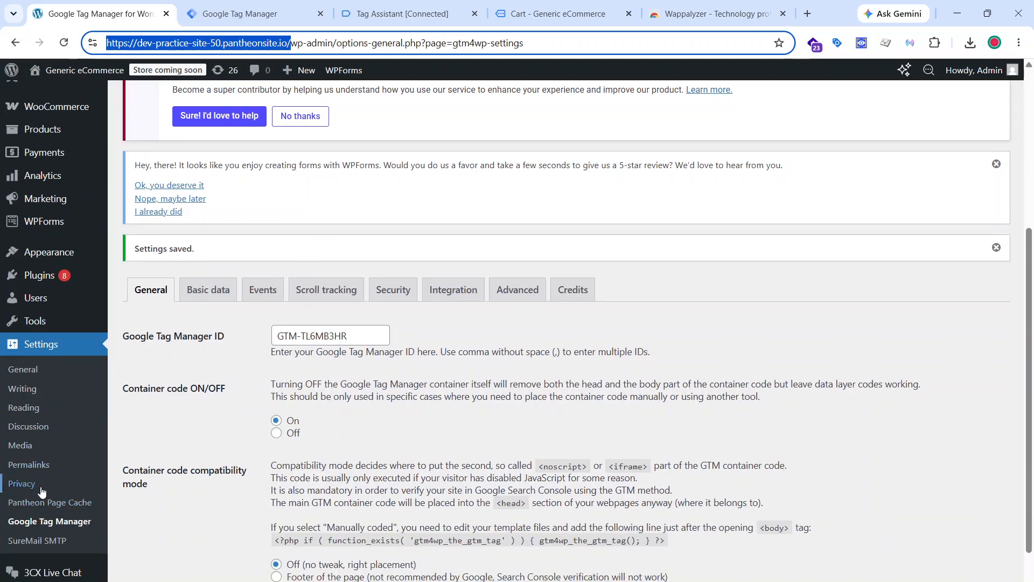
{"action": "left_click", "coordinate": [47, 522]}
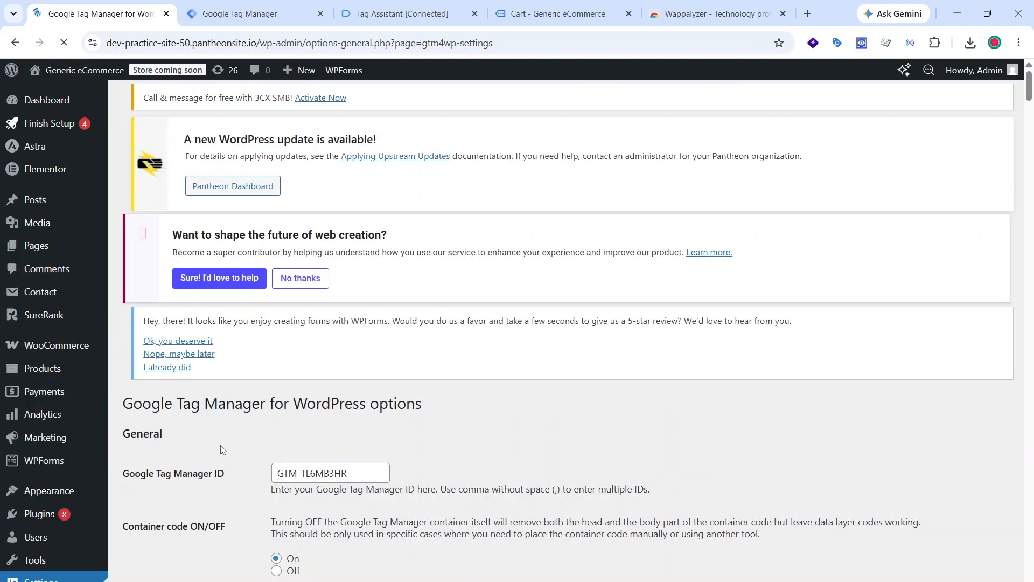
{"action": "scroll", "coordinate": [349, 408], "scroll_direction": "down", "scroll_amount": 2}
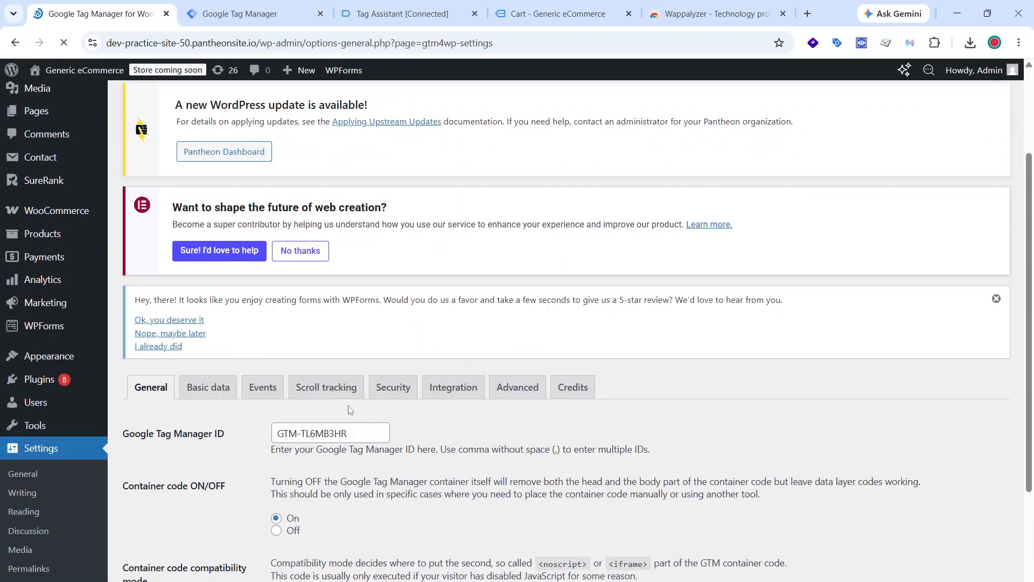
{"action": "scroll", "coordinate": [428, 421], "scroll_direction": "down", "scroll_amount": 2}
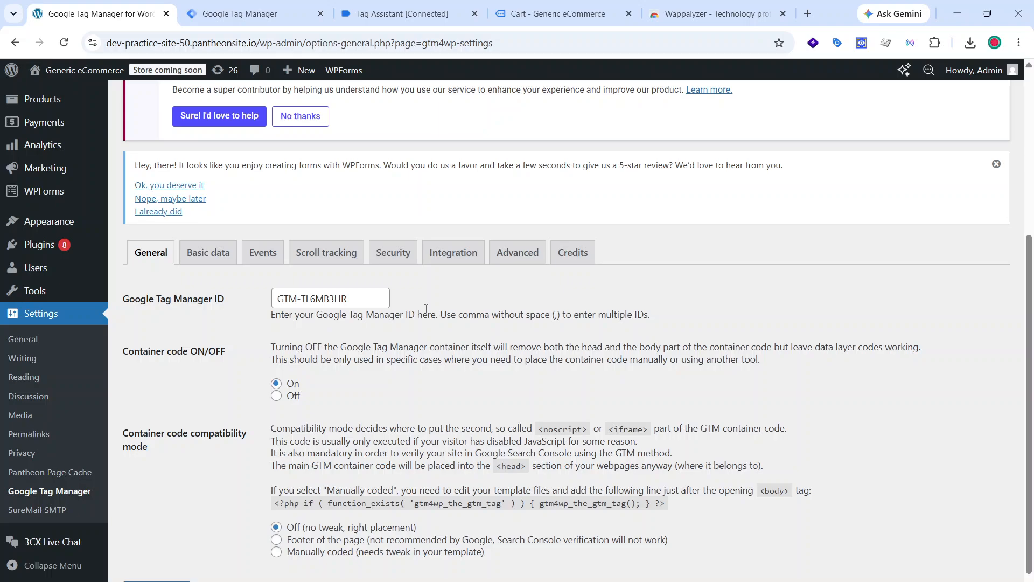
{"action": "left_click", "coordinate": [453, 261]}
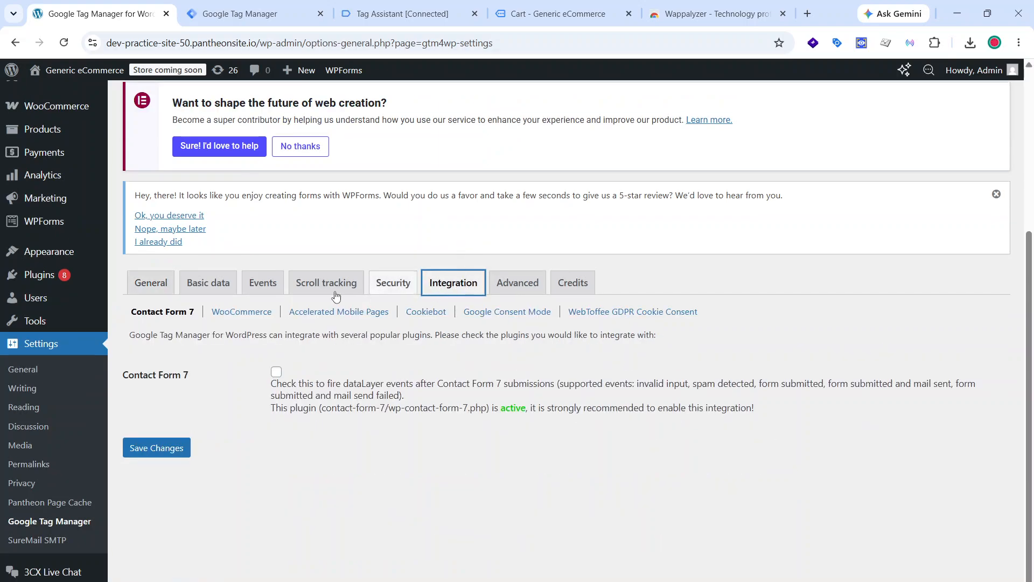
{"action": "left_click", "coordinate": [243, 313]}
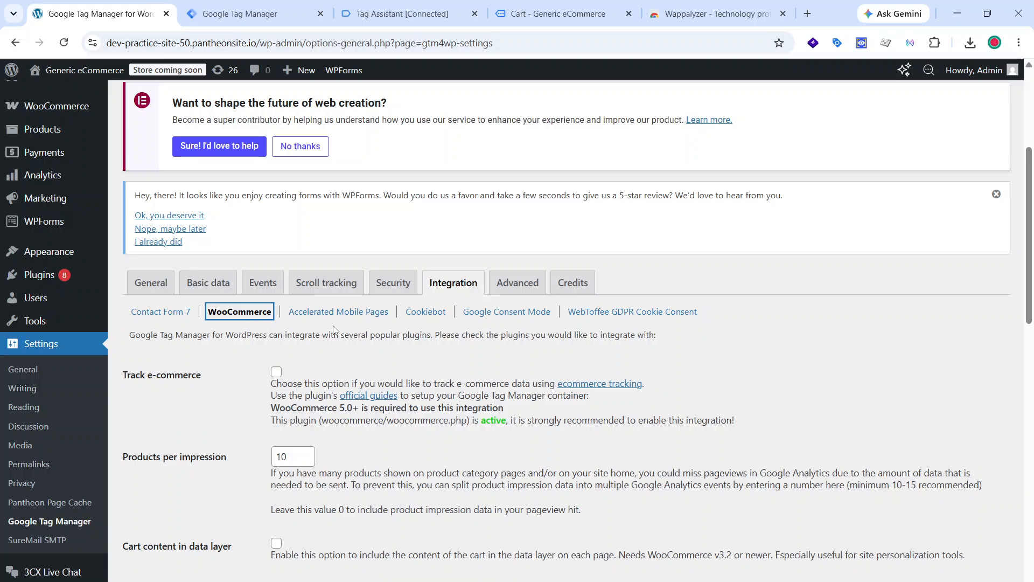
Step: Enable Track e-commerce and Cart content in data layer for the WooCommerce integration
{"action": "scroll", "coordinate": [245, 326], "scroll_direction": "down", "scroll_amount": 1}
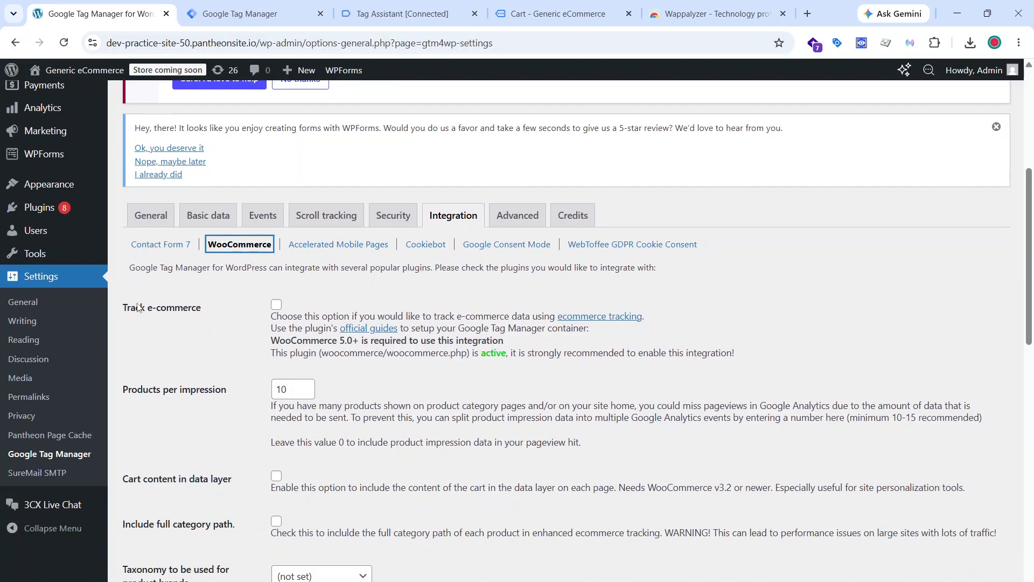
{"action": "scroll", "coordinate": [268, 302], "scroll_direction": "down", "scroll_amount": 1}
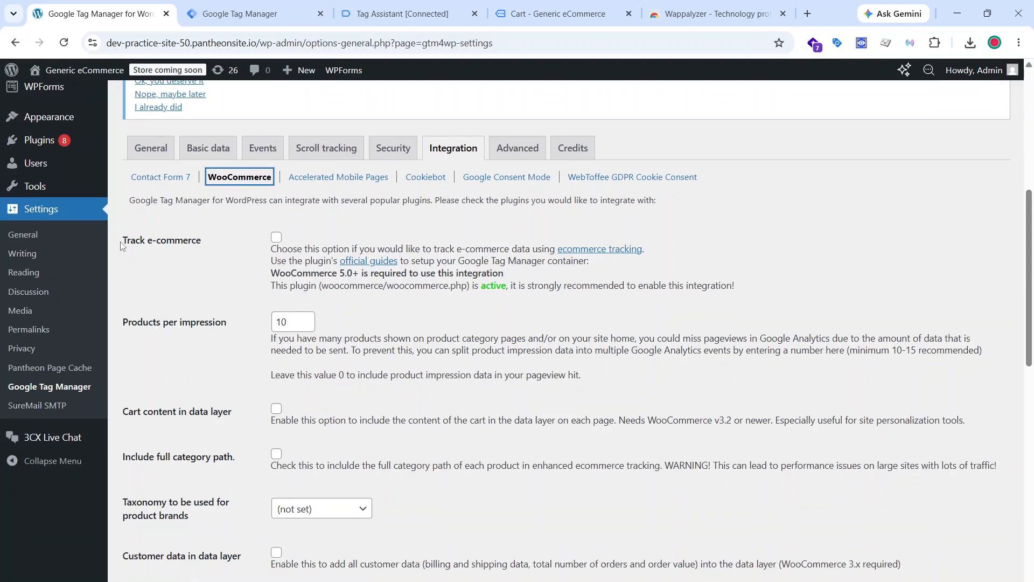
{"action": "left_click", "coordinate": [275, 238]}
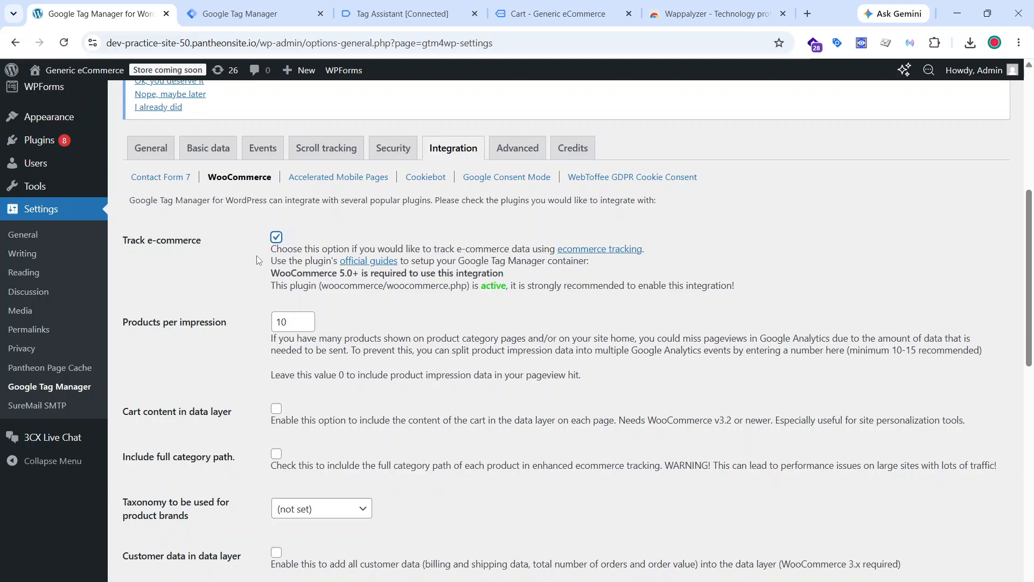
{"action": "scroll", "coordinate": [178, 348], "scroll_direction": "down", "scroll_amount": 1}
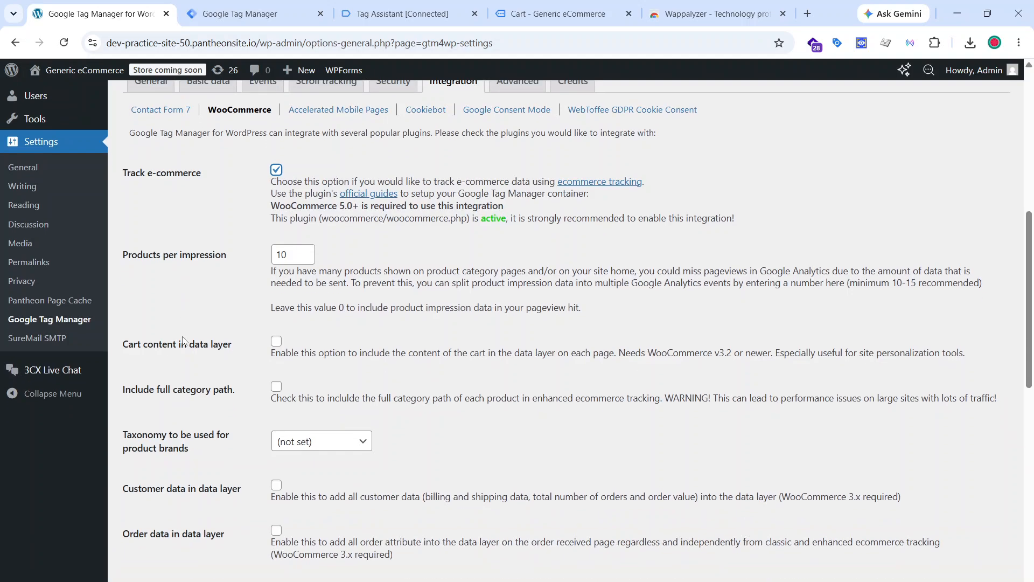
{"action": "scroll", "coordinate": [211, 213], "scroll_direction": "up", "scroll_amount": 1}
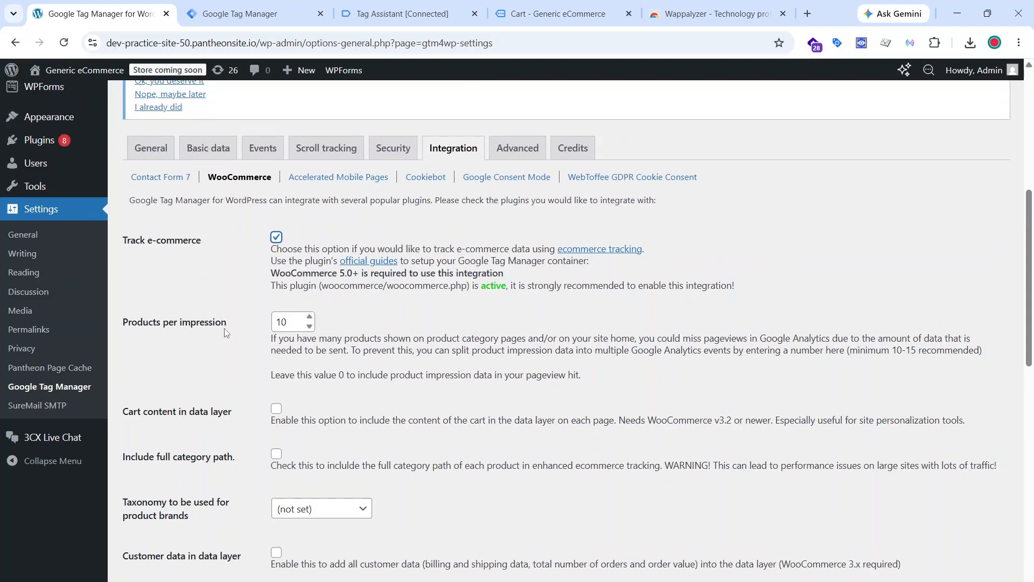
{"action": "scroll", "coordinate": [237, 345], "scroll_direction": "down", "scroll_amount": 1}
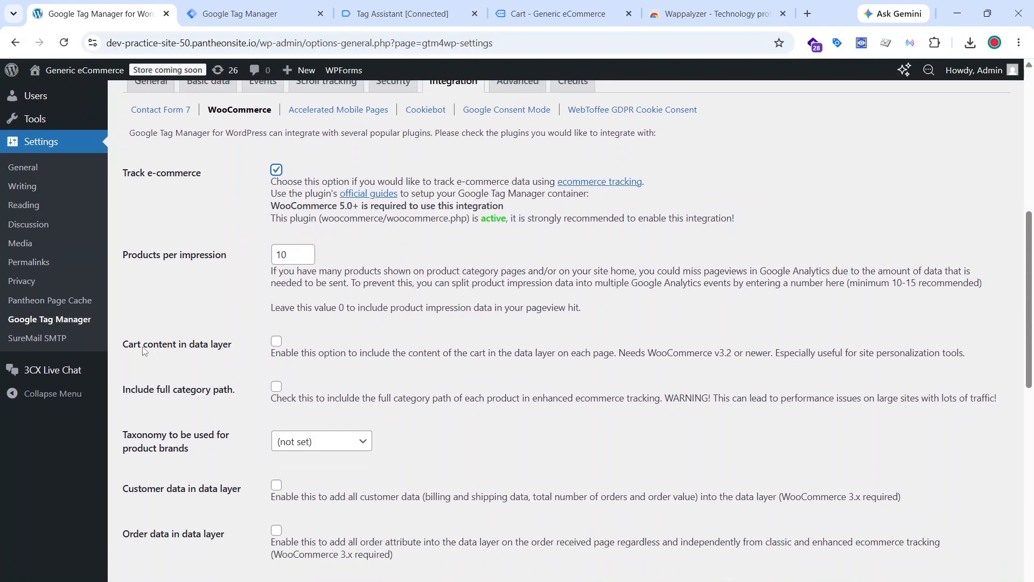
{"action": "left_click", "coordinate": [278, 341]}
Step: Enable Customer data in data layer and Order data in data layer, and save the plugin settings
{"action": "scroll", "coordinate": [280, 381], "scroll_direction": "down", "scroll_amount": 2}
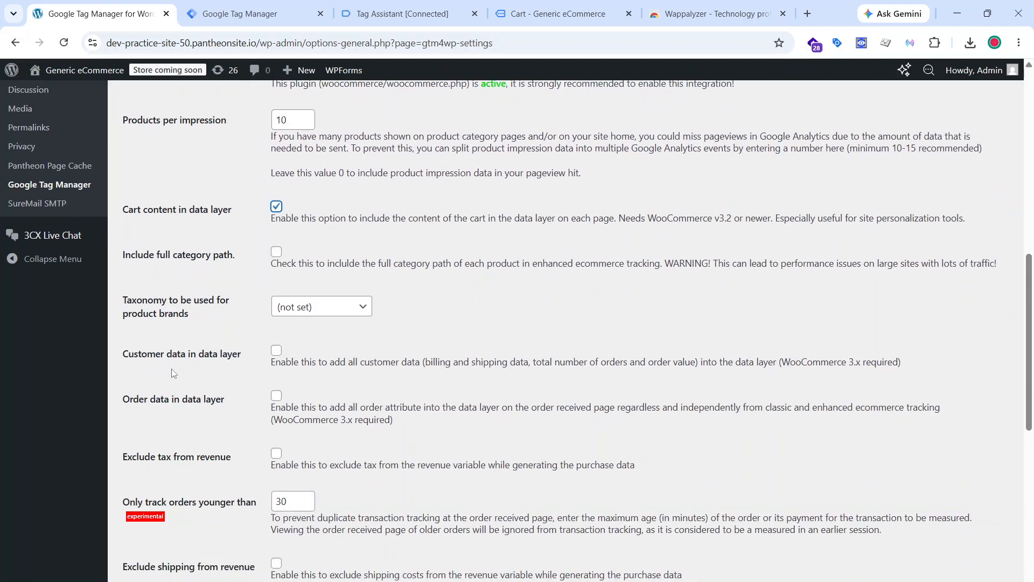
{"action": "left_click", "coordinate": [277, 353]}
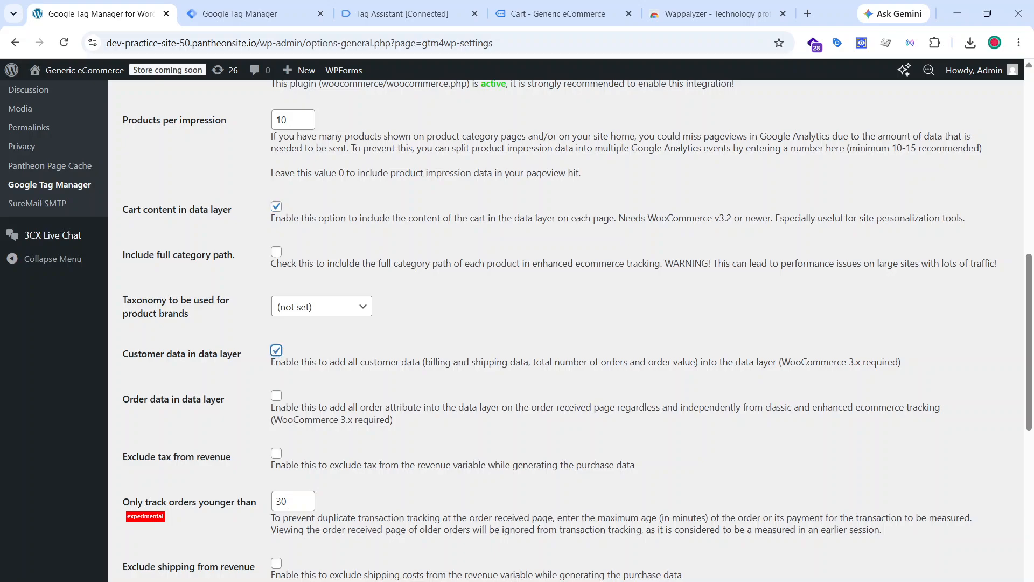
{"action": "scroll", "coordinate": [248, 383], "scroll_direction": "down", "scroll_amount": 1}
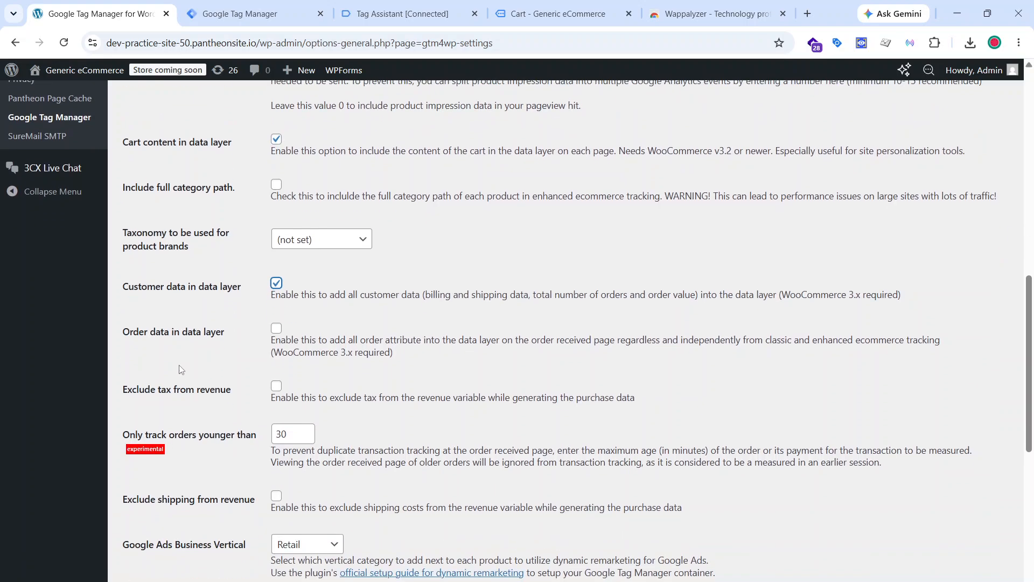
{"action": "left_click", "coordinate": [277, 329]}
{"action": "scroll", "coordinate": [278, 335], "scroll_direction": "down", "scroll_amount": 2}
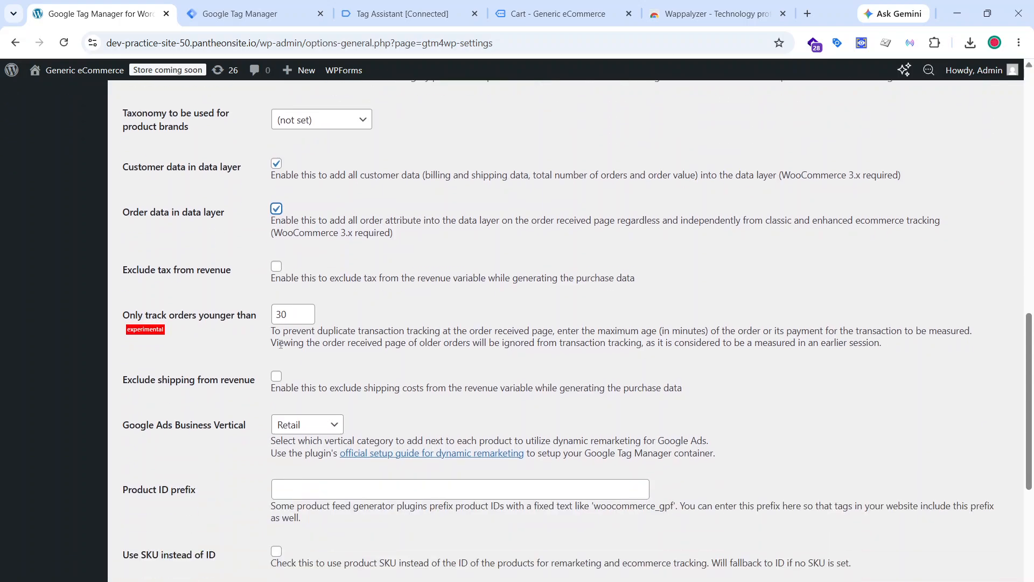
{"action": "scroll", "coordinate": [223, 368], "scroll_direction": "down", "scroll_amount": 2}
{"action": "scroll", "coordinate": [223, 369], "scroll_direction": "down", "scroll_amount": 3}
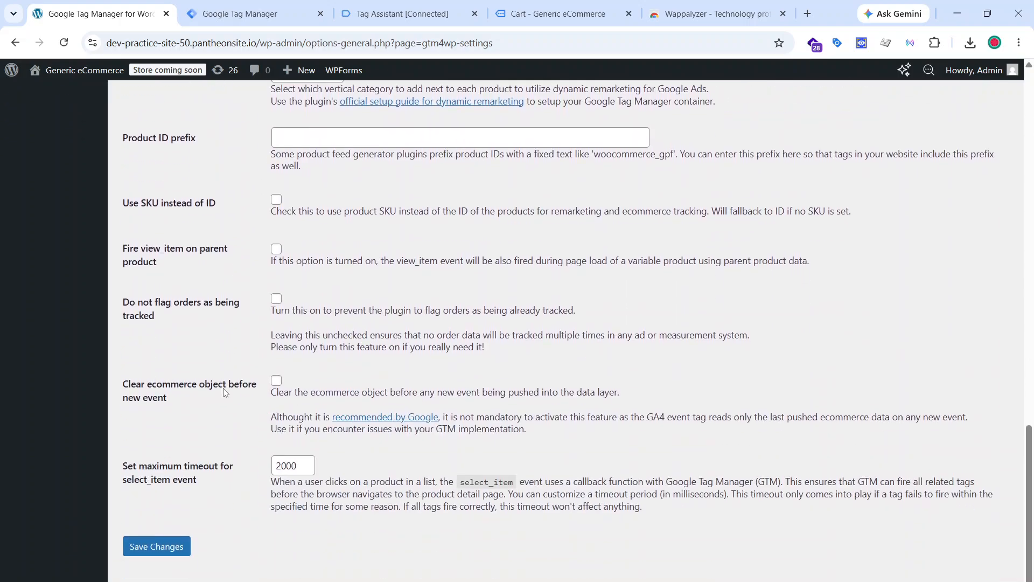
{"action": "left_click", "coordinate": [153, 545]}
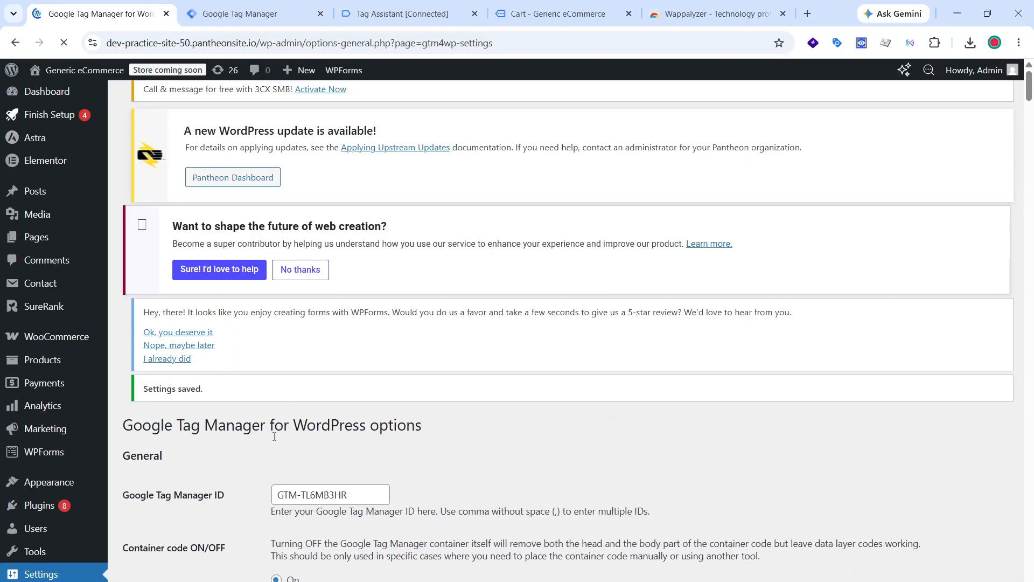
Step: Open the plugin's Basic data settings and examine the Visitors options for logged-in users and visitor IP
{"action": "scroll", "coordinate": [328, 368], "scroll_direction": "down", "scroll_amount": 3}
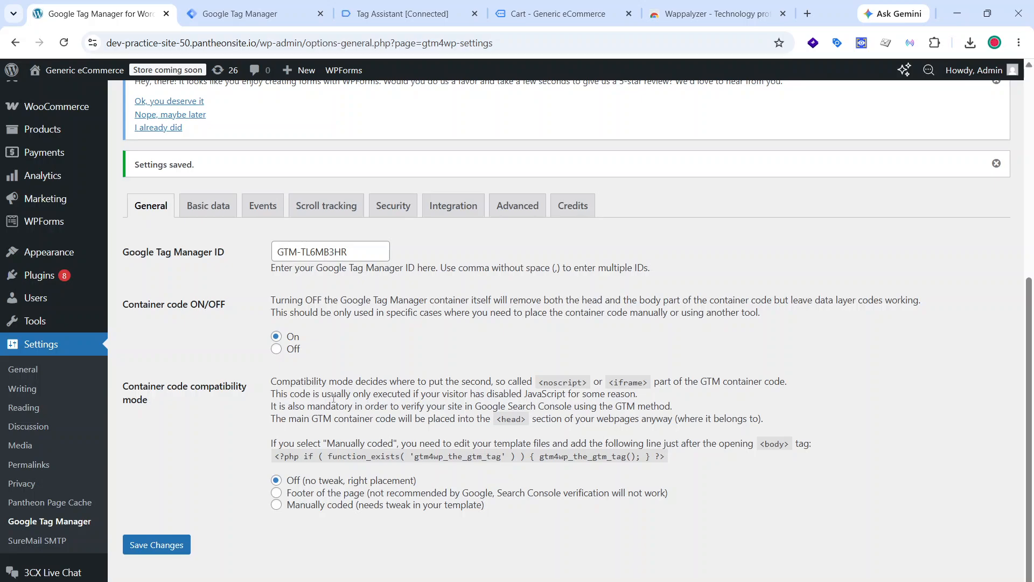
{"action": "scroll", "coordinate": [322, 400], "scroll_direction": "up", "scroll_amount": 1}
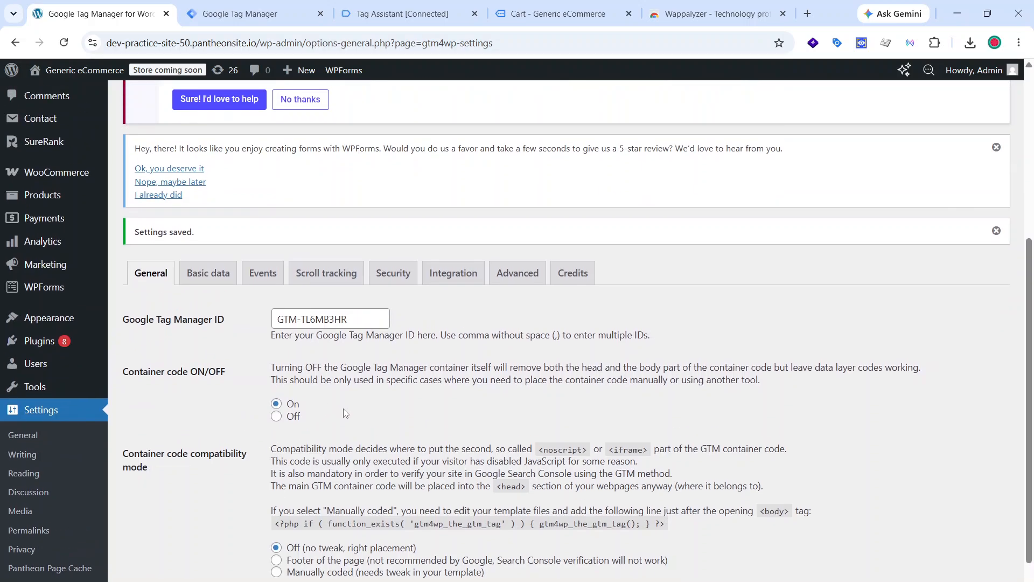
{"action": "scroll", "coordinate": [262, 409], "scroll_direction": "down", "scroll_amount": 1}
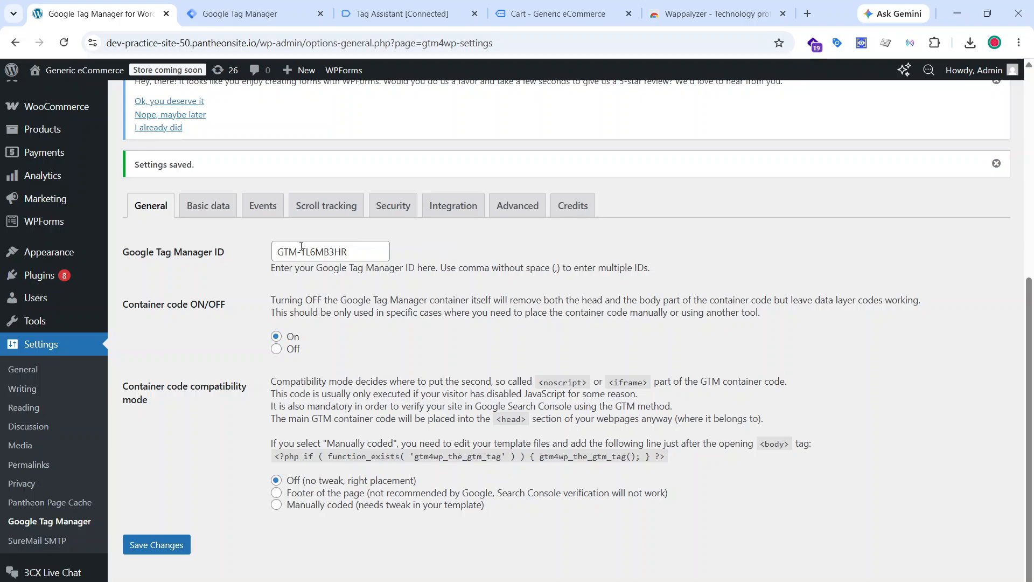
{"action": "left_click", "coordinate": [208, 206]}
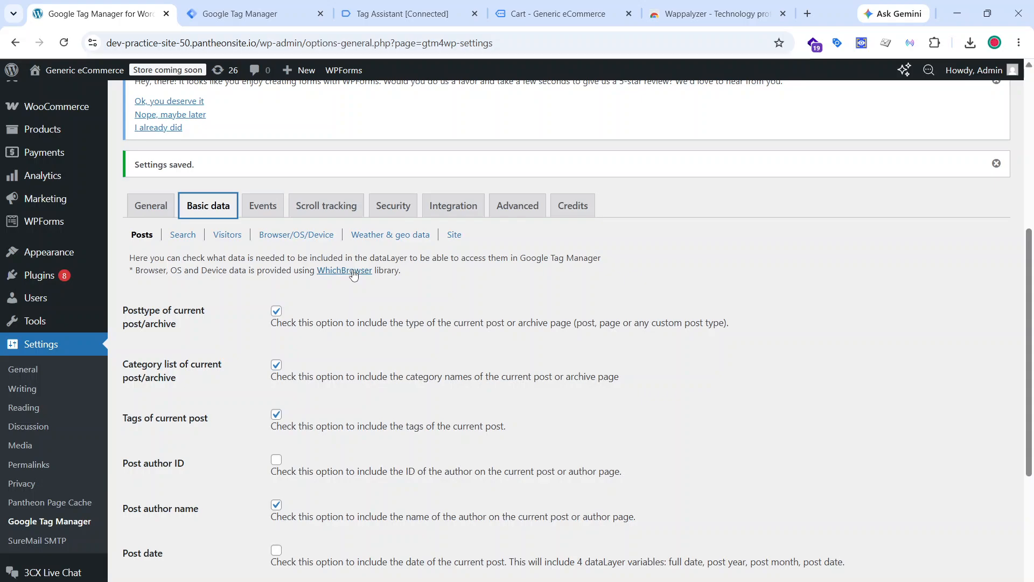
{"action": "left_click", "coordinate": [230, 236]}
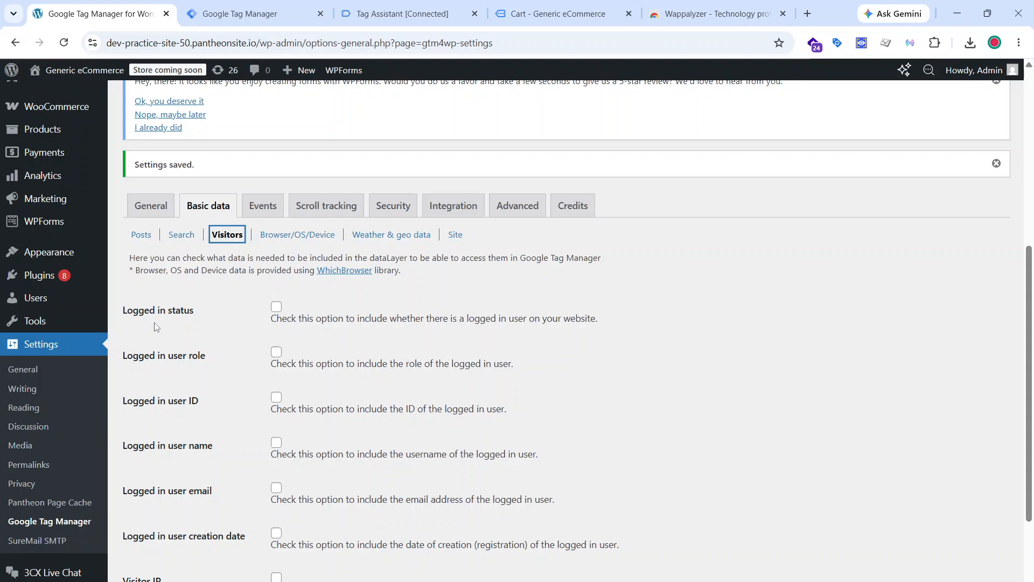
{"action": "scroll", "coordinate": [202, 318], "scroll_direction": "down", "scroll_amount": 1}
{"action": "scroll", "coordinate": [202, 318], "scroll_direction": "down", "scroll_amount": 1}
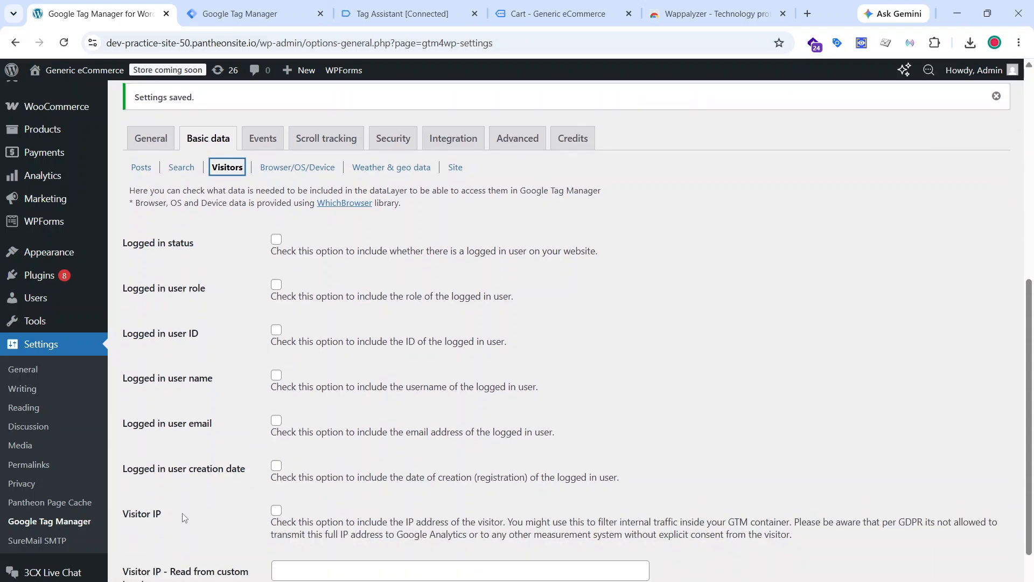
{"action": "scroll", "coordinate": [208, 372], "scroll_direction": "down", "scroll_amount": 1}
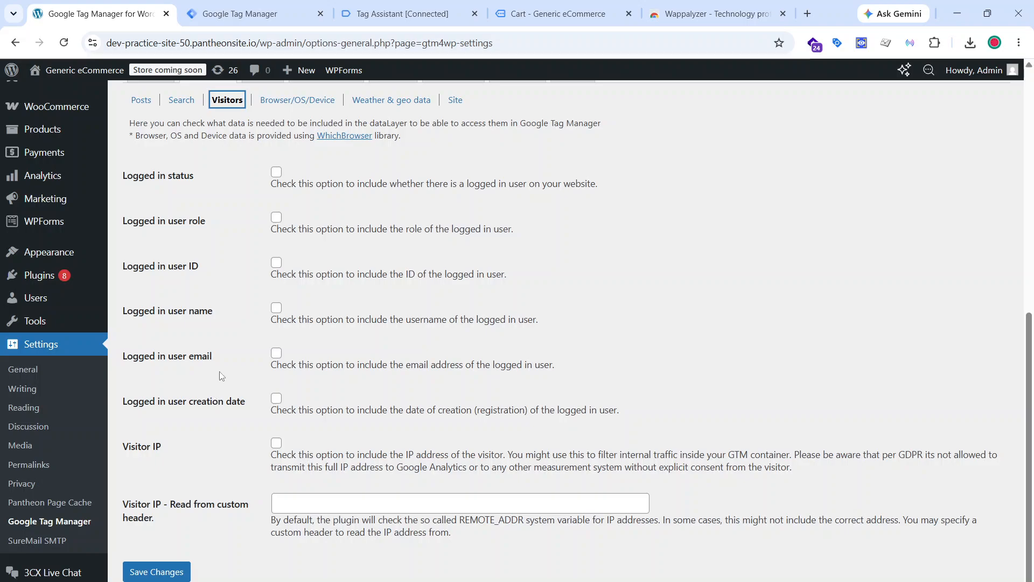
Step: Enable Logged in user name, Logged in user email and Logged in user ID in the Visitors data, and save the plugin settings
{"action": "scroll", "coordinate": [218, 372], "scroll_direction": "up", "scroll_amount": 1}
{"action": "scroll", "coordinate": [218, 367], "scroll_direction": "up", "scroll_amount": 1}
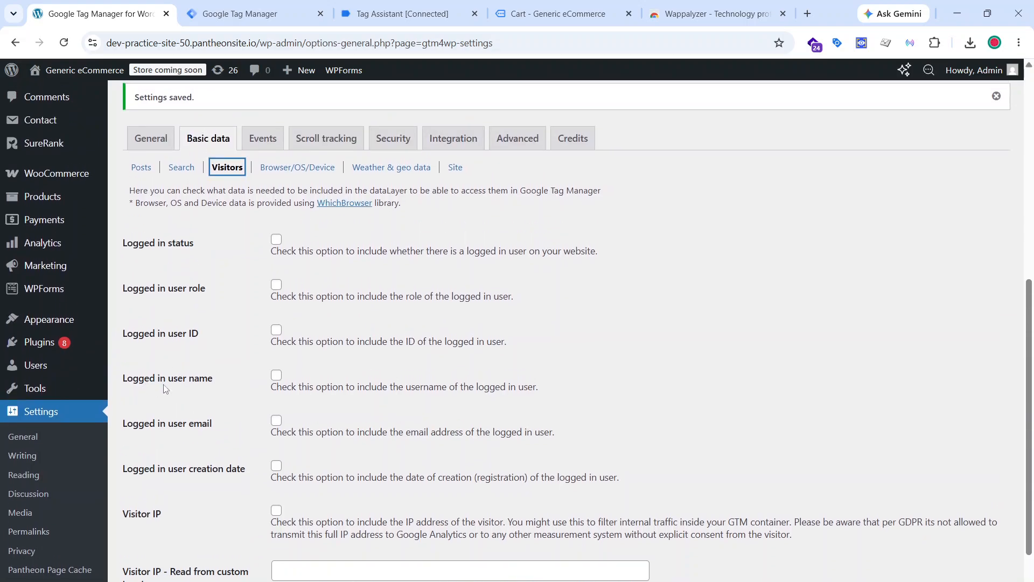
{"action": "left_click", "coordinate": [275, 376]}
{"action": "left_click", "coordinate": [275, 425]}
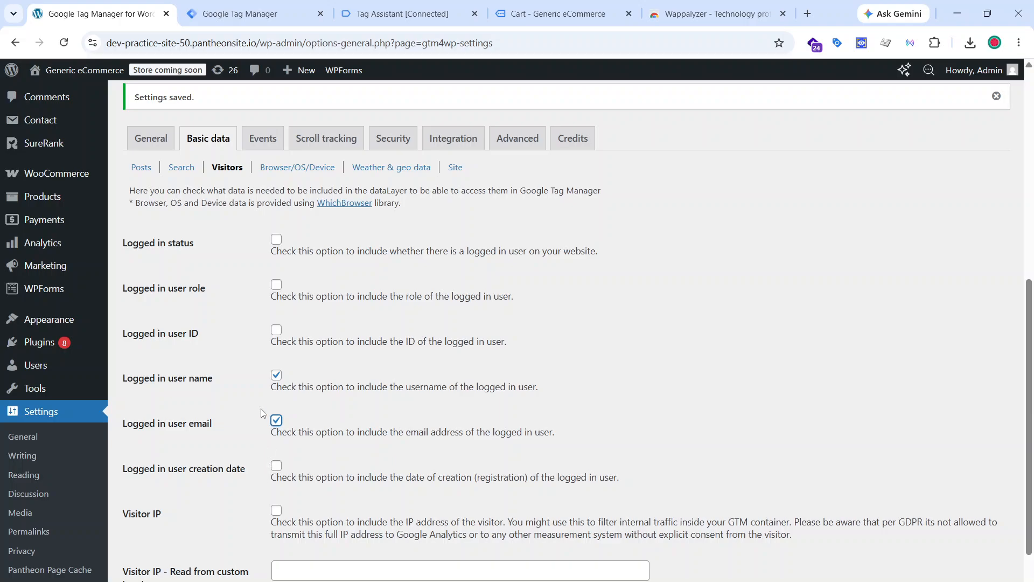
{"action": "left_click", "coordinate": [277, 330]}
{"action": "scroll", "coordinate": [226, 432], "scroll_direction": "down", "scroll_amount": 1}
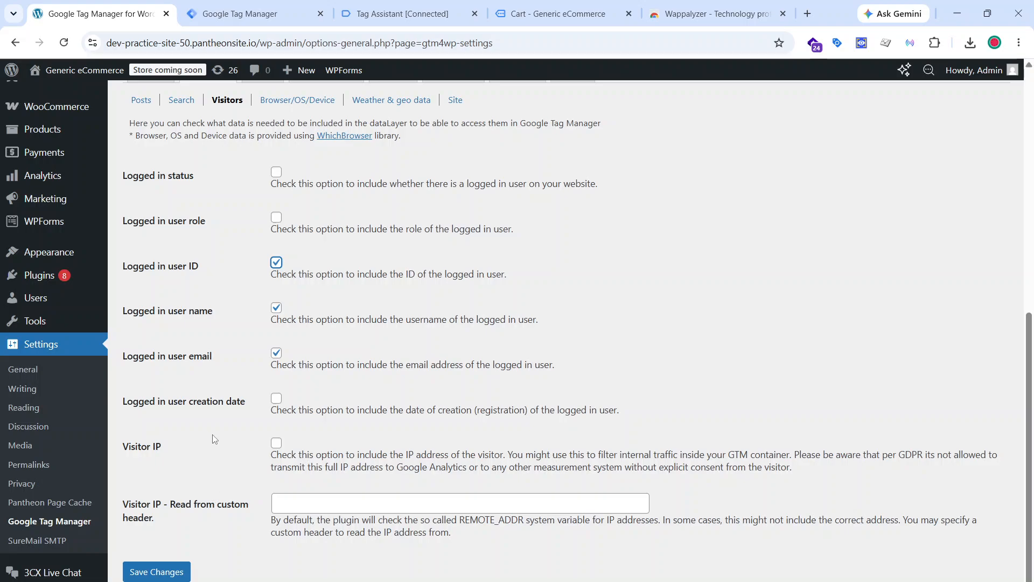
{"action": "left_click", "coordinate": [156, 572]}
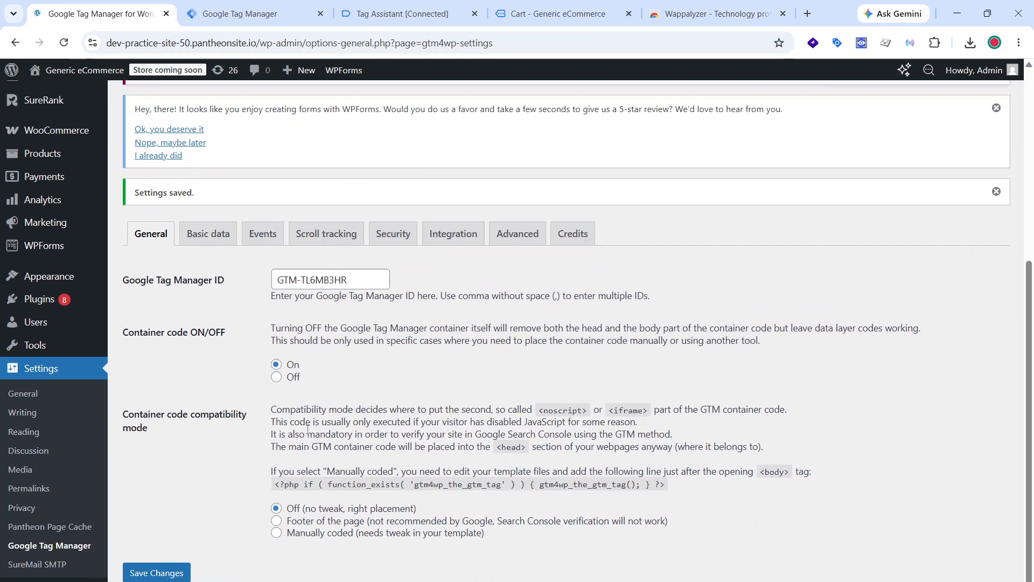
{"action": "scroll", "coordinate": [309, 434], "scroll_direction": "up", "scroll_amount": 2}
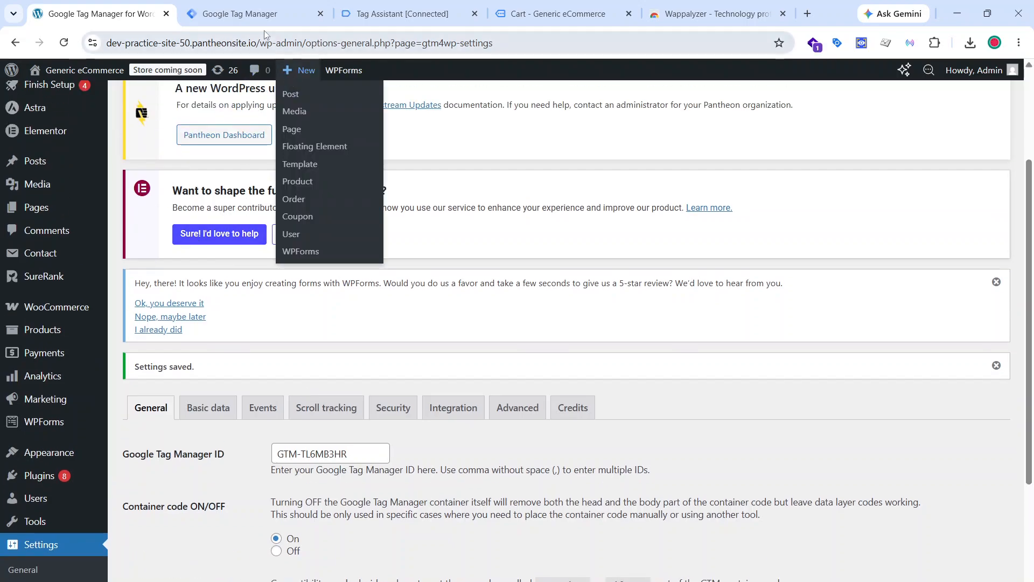
Step: Switch to Google Tag Manager and close the old Tag Assistant, store cart and Wappalyzer pages
{"action": "left_click", "coordinate": [267, 16]}
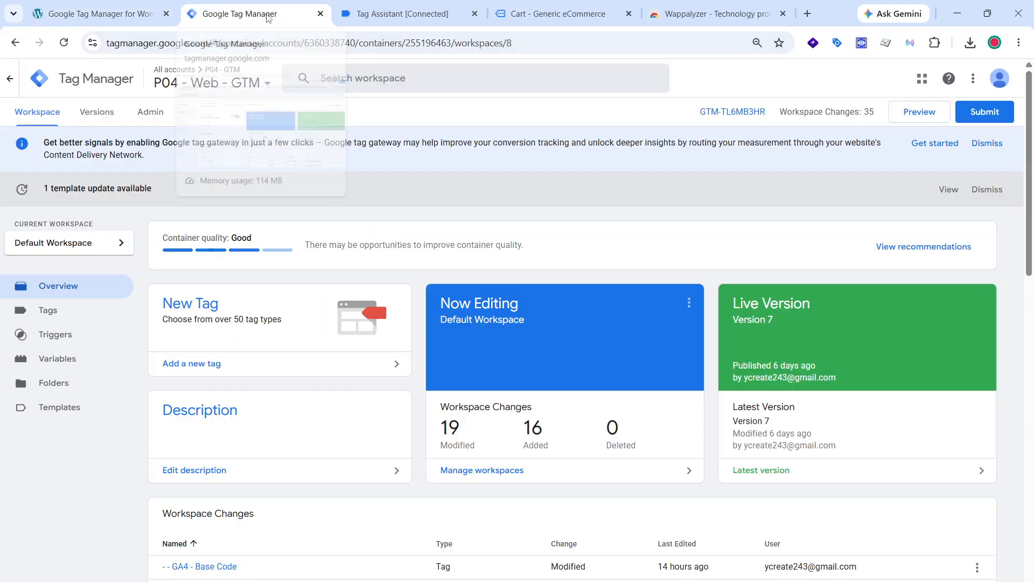
{"action": "left_click", "coordinate": [474, 14]}
{"action": "left_click", "coordinate": [575, 130]}
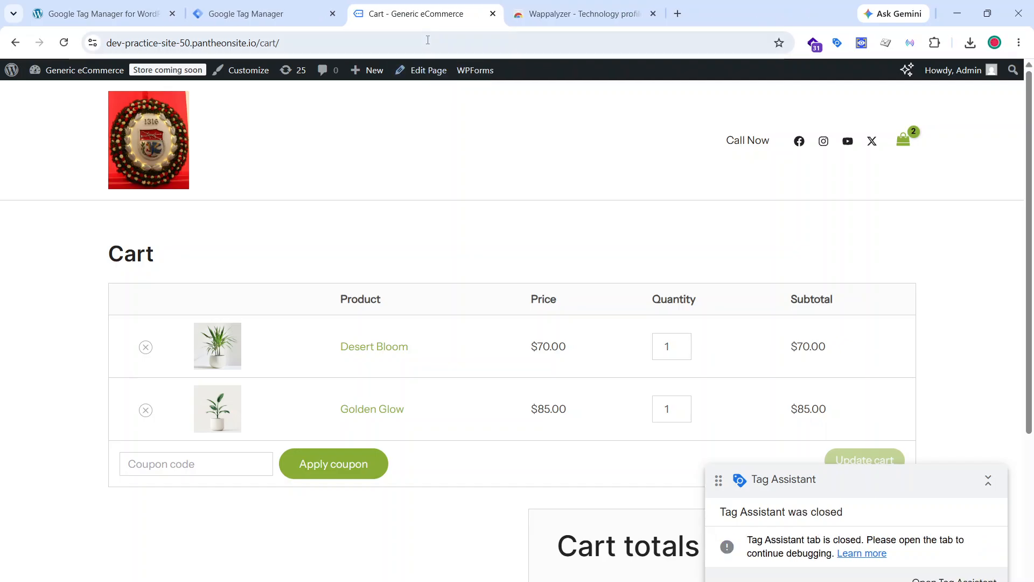
{"action": "left_click", "coordinate": [492, 14]}
{"action": "left_click", "coordinate": [492, 14]}
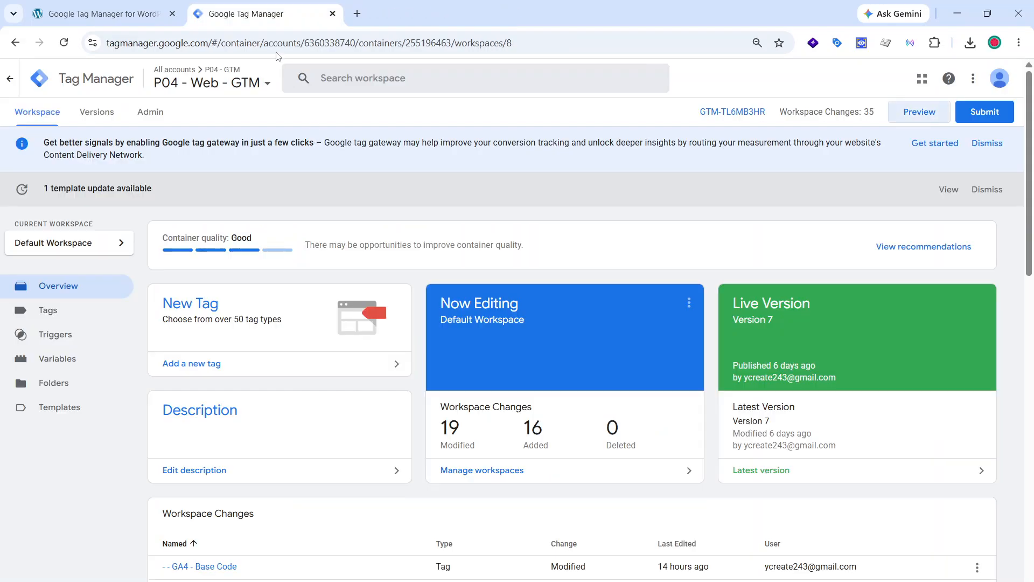
{"action": "left_click", "coordinate": [919, 115]}
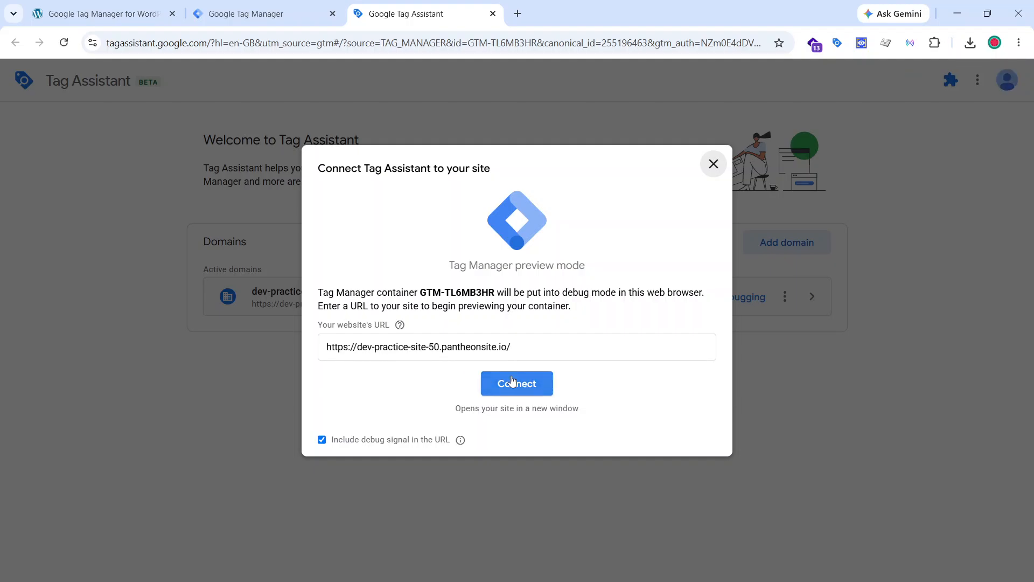
{"action": "left_click", "coordinate": [498, 389]}
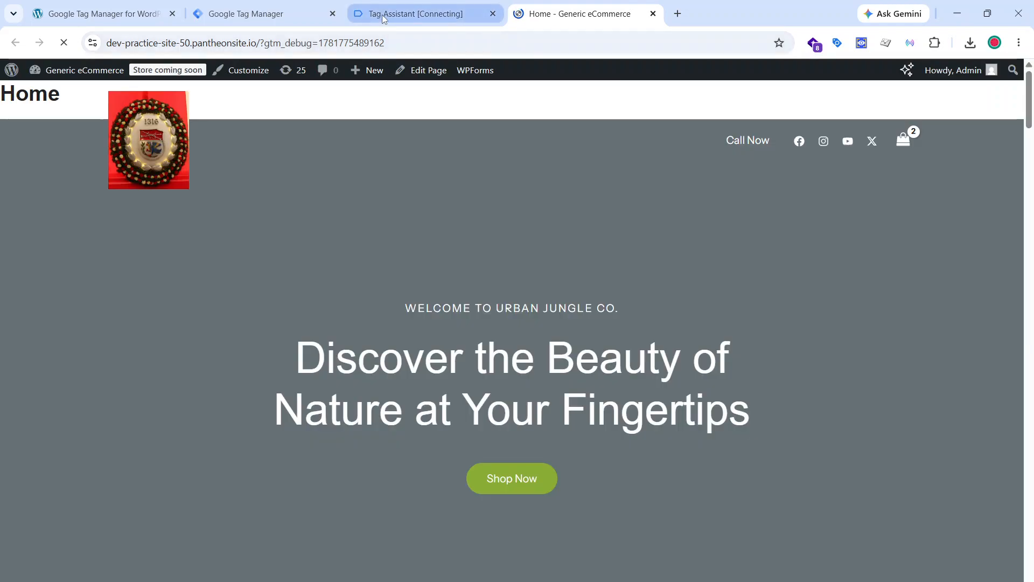
{"action": "left_click", "coordinate": [382, 15]}
{"action": "left_click", "coordinate": [527, 18]}
{"action": "left_click", "coordinate": [420, 13]}
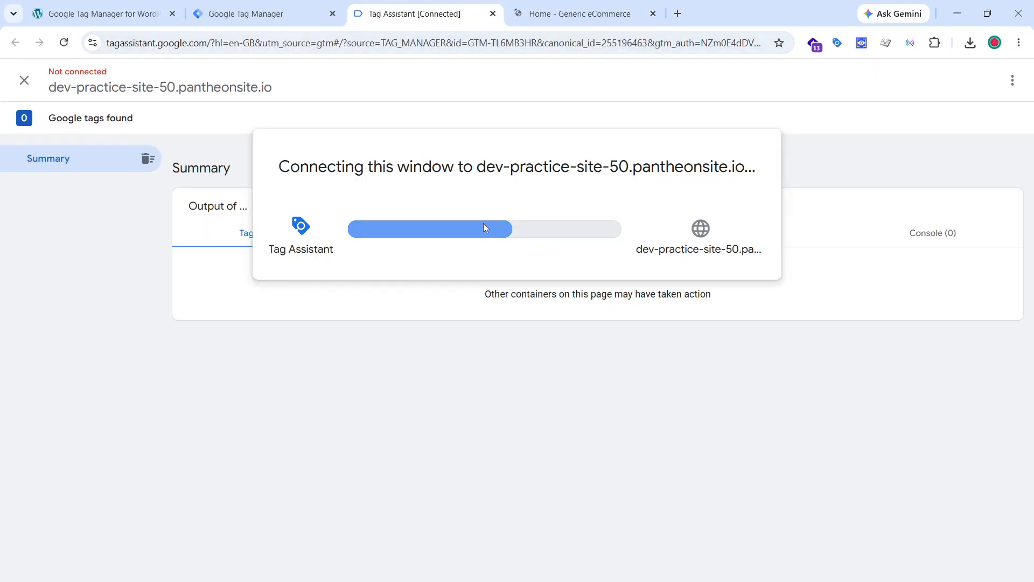
{"action": "left_click", "coordinate": [518, 314]}
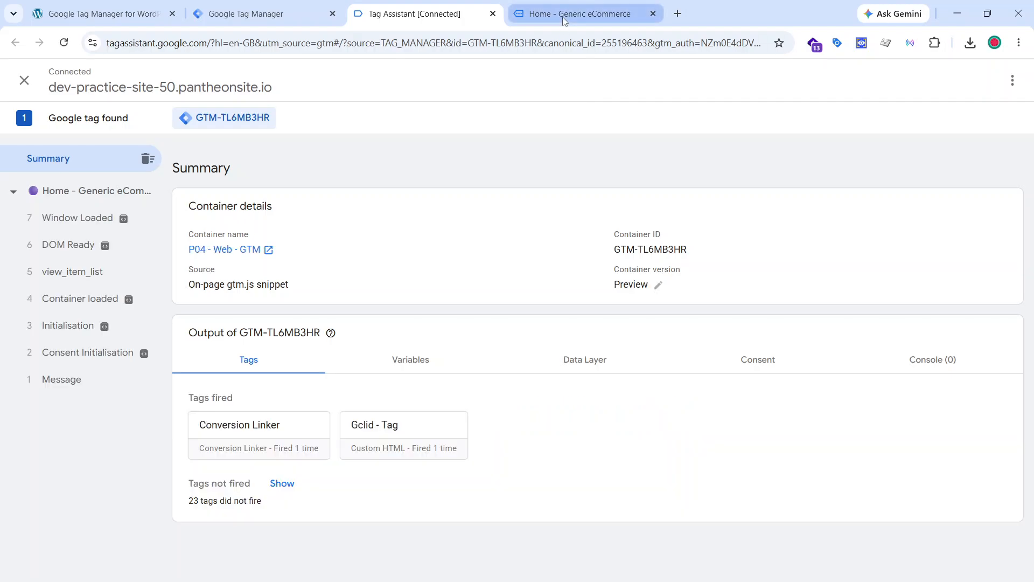
Step: Open the Golden Glow product from the store's Trending Products and check the recorded events in Tag Assistant
{"action": "left_click", "coordinate": [574, 14]}
{"action": "scroll", "coordinate": [671, 410], "scroll_direction": "down", "scroll_amount": 15}
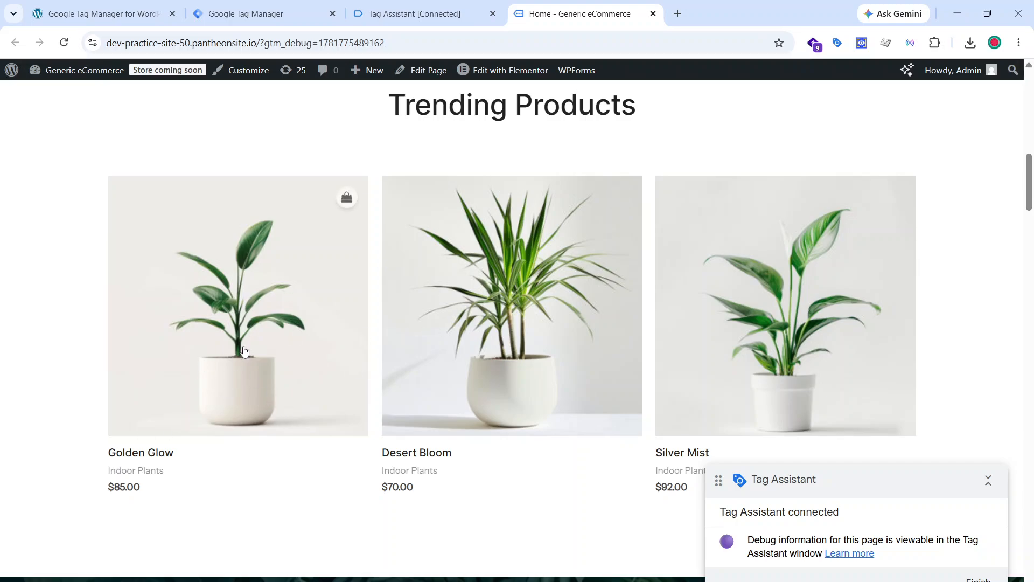
{"action": "left_click", "coordinate": [243, 379]}
{"action": "left_click", "coordinate": [425, 14]}
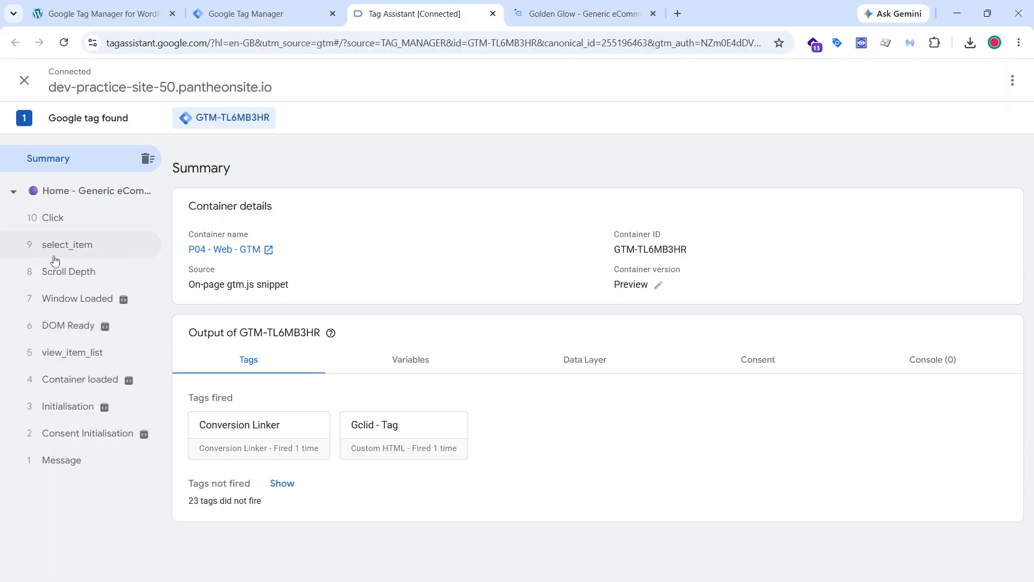
{"action": "left_click", "coordinate": [564, 15]}
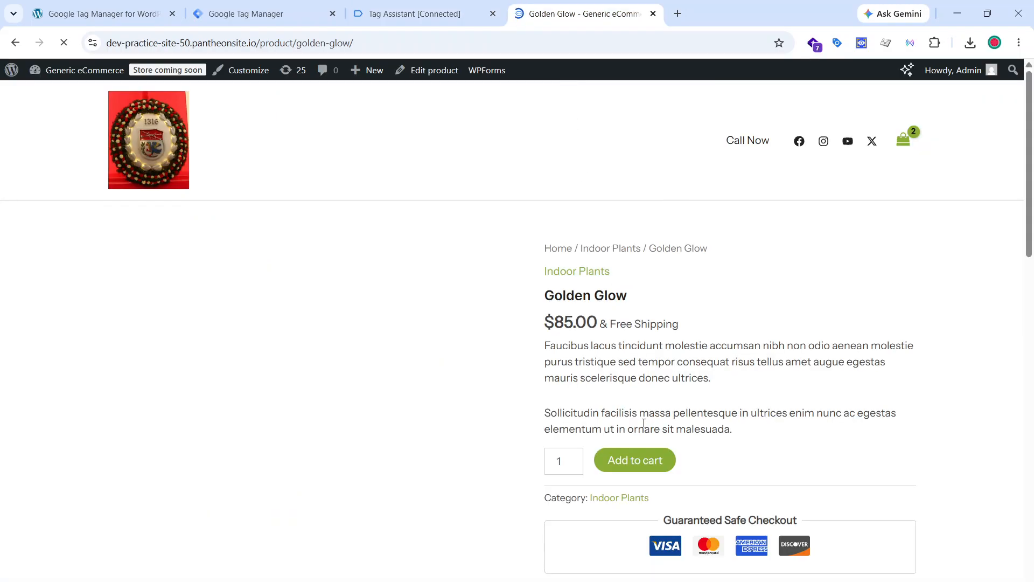
{"action": "left_click", "coordinate": [417, 12]}
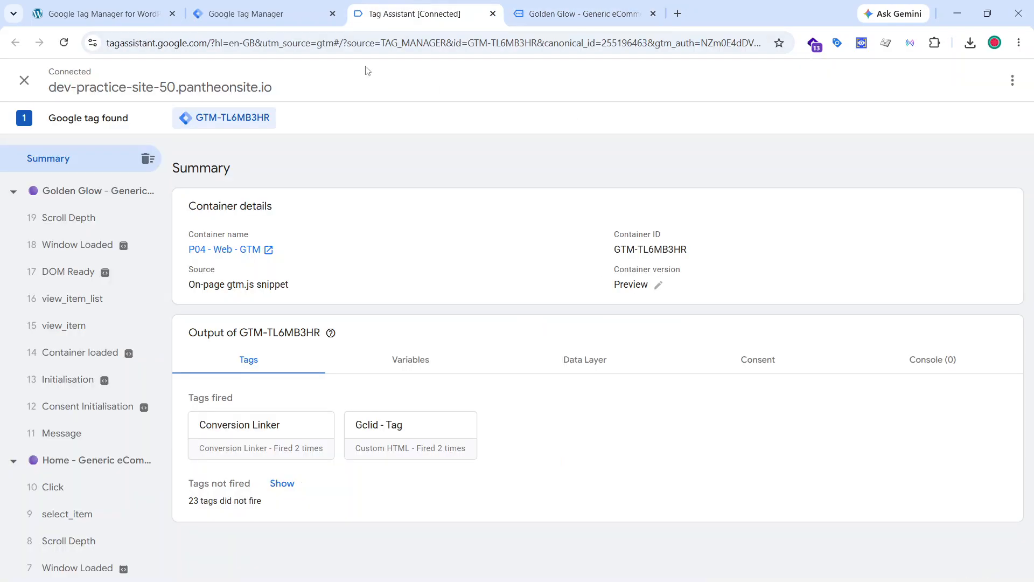
Step: Examine the data layer values of the Golden Glow page's view_item event, including visitor, customer, cart and ecommerce data
{"action": "left_click", "coordinate": [86, 327]}
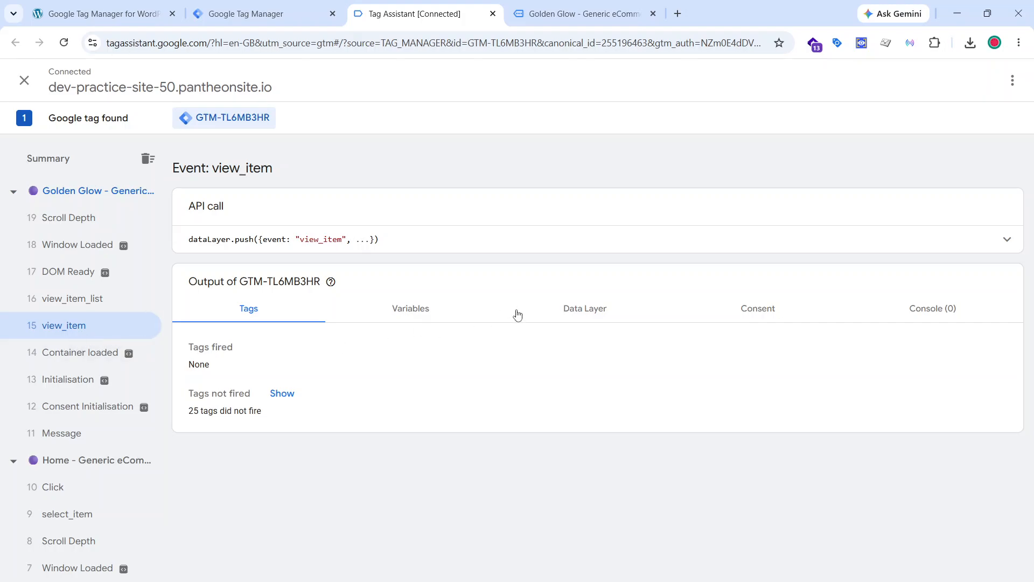
{"action": "left_click", "coordinate": [588, 311]}
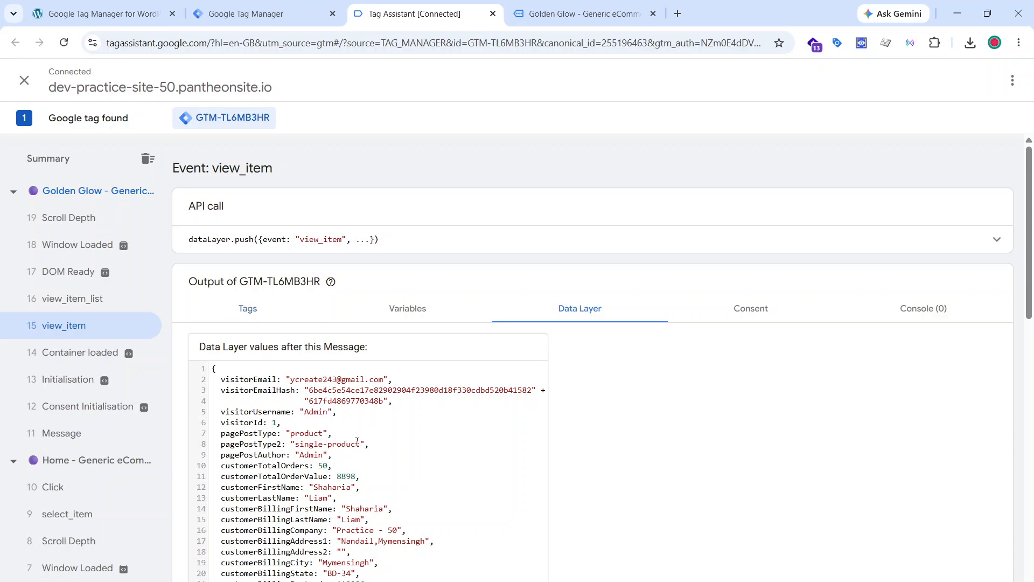
{"action": "scroll", "coordinate": [335, 430], "scroll_direction": "down", "scroll_amount": 10}
{"action": "scroll", "coordinate": [335, 430], "scroll_direction": "down", "scroll_amount": 5}
{"action": "scroll", "coordinate": [336, 429], "scroll_direction": "up", "scroll_amount": 9}
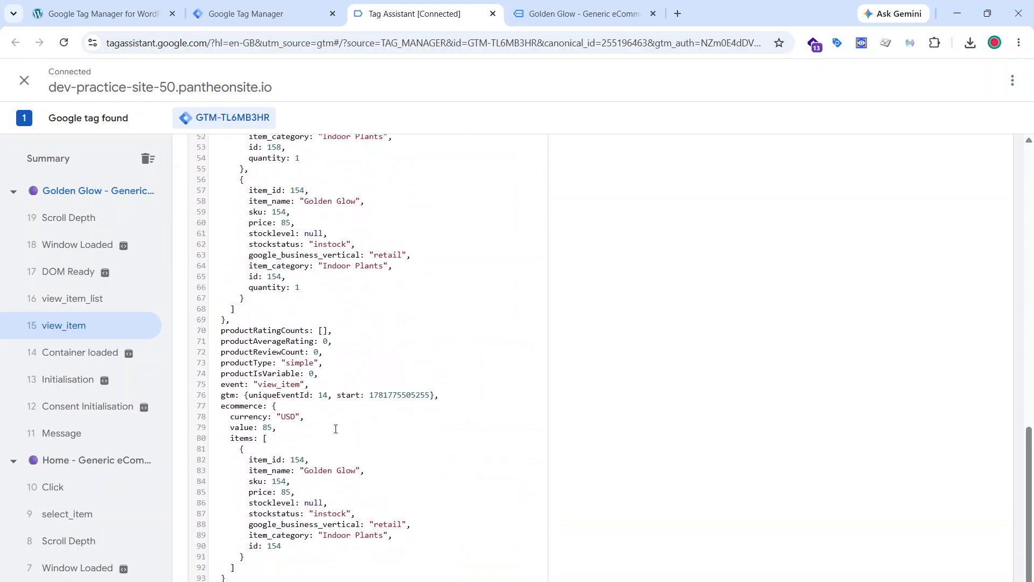
{"action": "scroll", "coordinate": [336, 429], "scroll_direction": "up", "scroll_amount": 3}
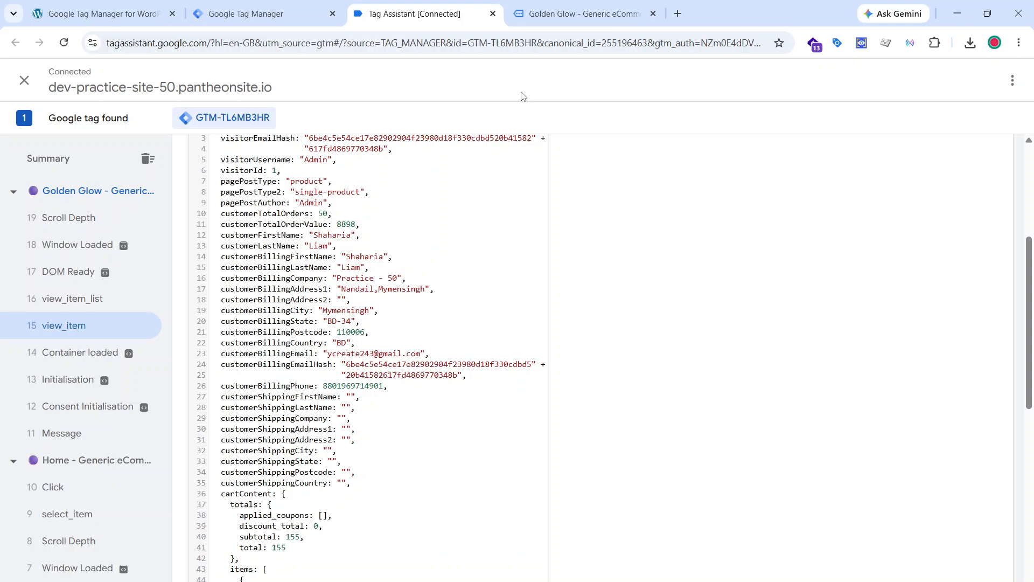
Step: Add Golden Glow to the cart on the store page and return to Tag Assistant
{"action": "left_click", "coordinate": [558, 15]}
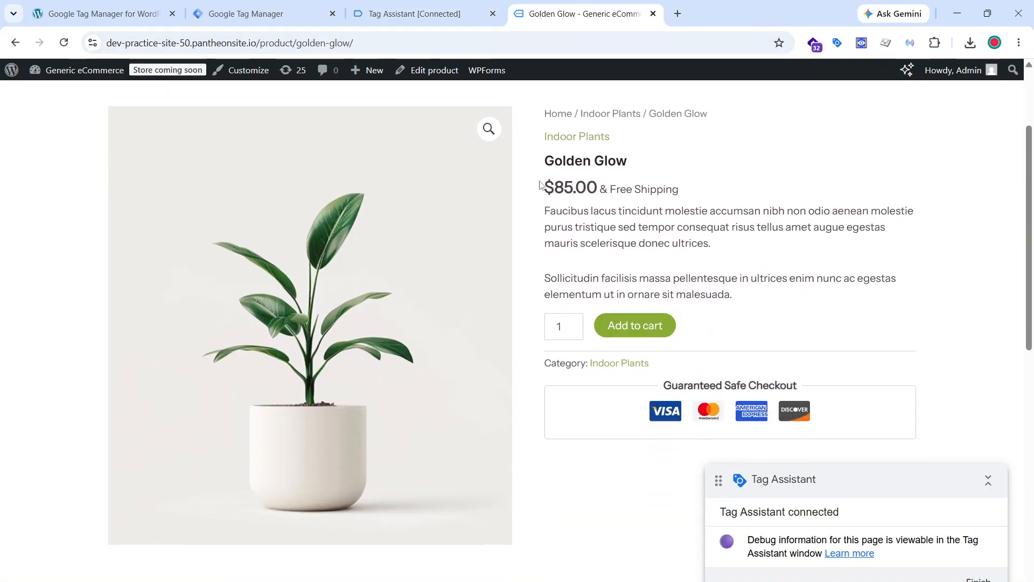
{"action": "left_click", "coordinate": [619, 327]}
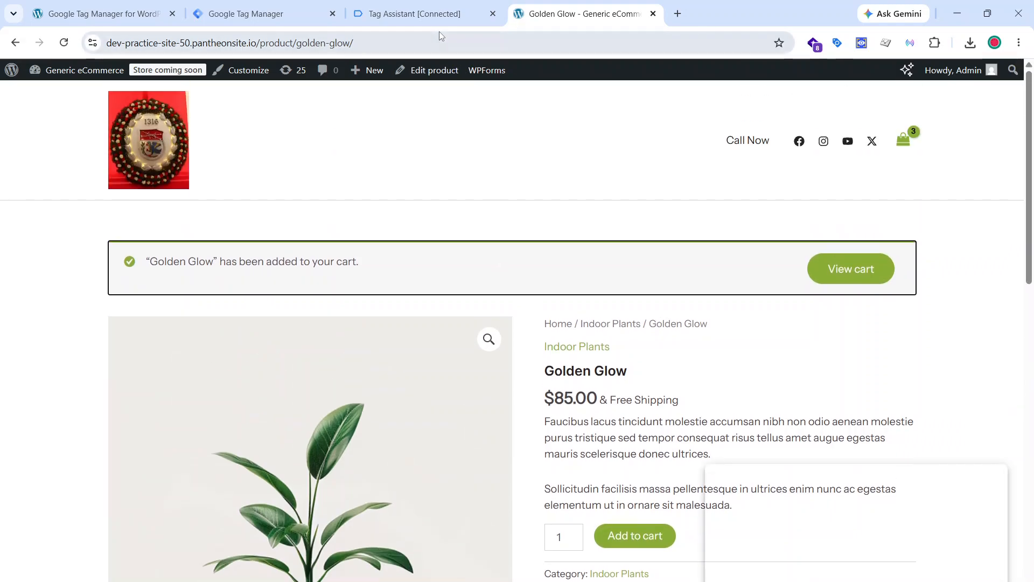
{"action": "left_click", "coordinate": [428, 14]}
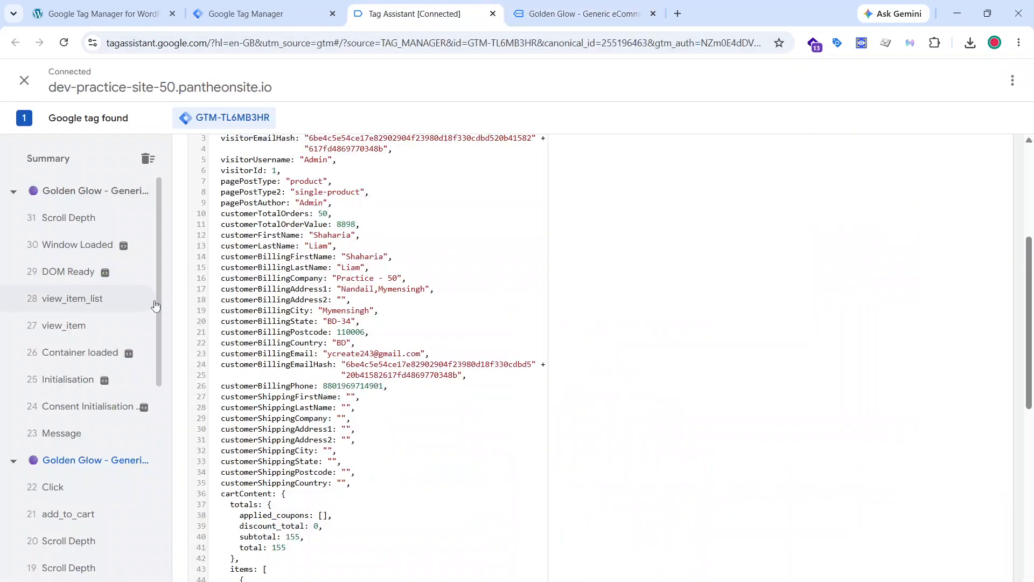
Step: Open the add_to_cart event, look through its data layer values and expand its API call
{"action": "scroll", "coordinate": [75, 379], "scroll_direction": "down", "scroll_amount": 3}
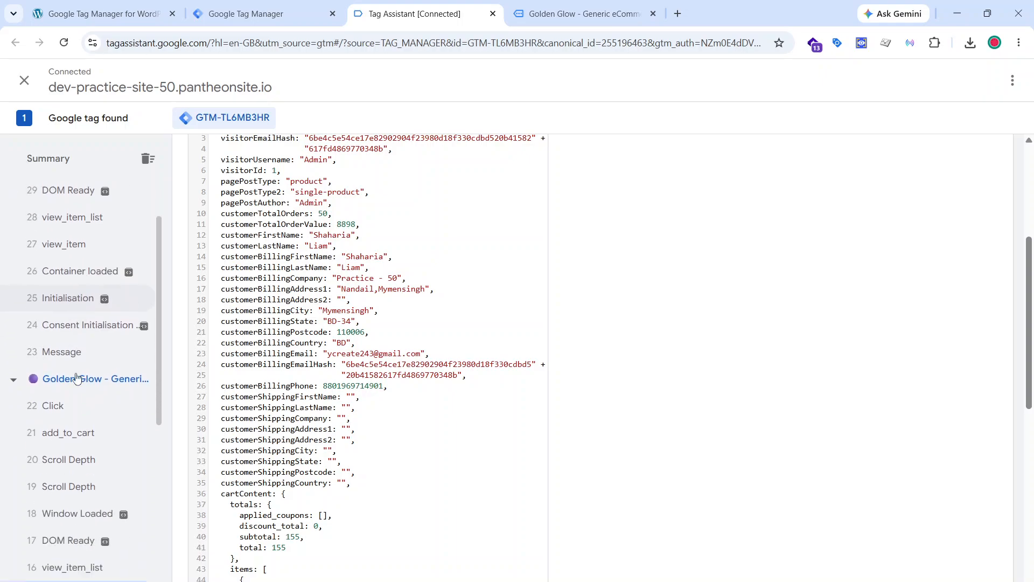
{"action": "left_click", "coordinate": [76, 379]}
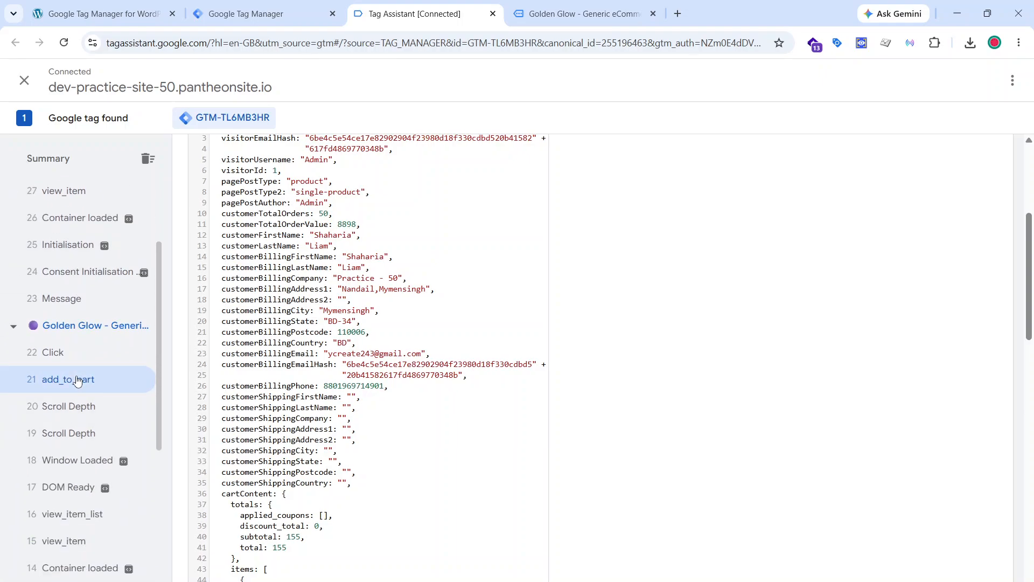
{"action": "scroll", "coordinate": [306, 372], "scroll_direction": "up", "scroll_amount": 3}
{"action": "scroll", "coordinate": [334, 404], "scroll_direction": "down", "scroll_amount": 2}
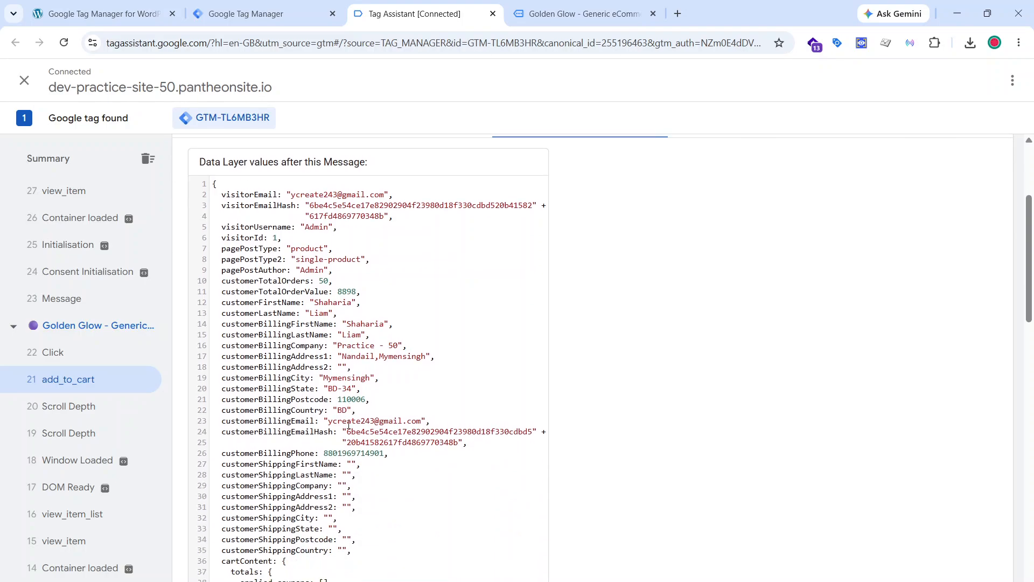
{"action": "scroll", "coordinate": [349, 425], "scroll_direction": "up", "scroll_amount": 2}
{"action": "scroll", "coordinate": [349, 425], "scroll_direction": "down", "scroll_amount": 1}
{"action": "scroll", "coordinate": [772, 355], "scroll_direction": "up", "scroll_amount": 3}
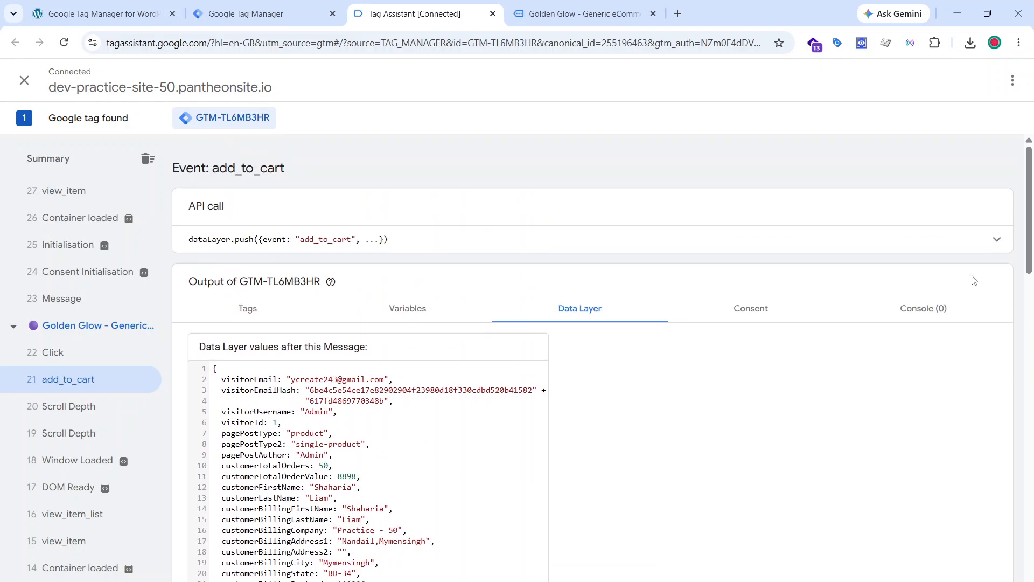
{"action": "left_click", "coordinate": [997, 239]}
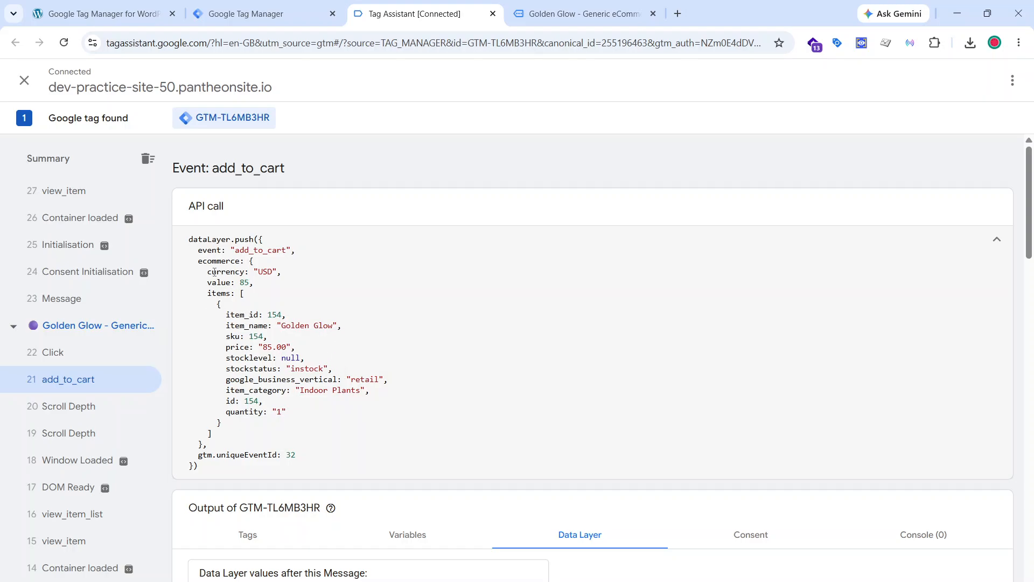
Step: Compare the value in the add_to_cart API call with the Golden Glow price on the store page
{"action": "left_click_drag", "start_coordinate": [206, 282], "coordinate": [262, 284]}
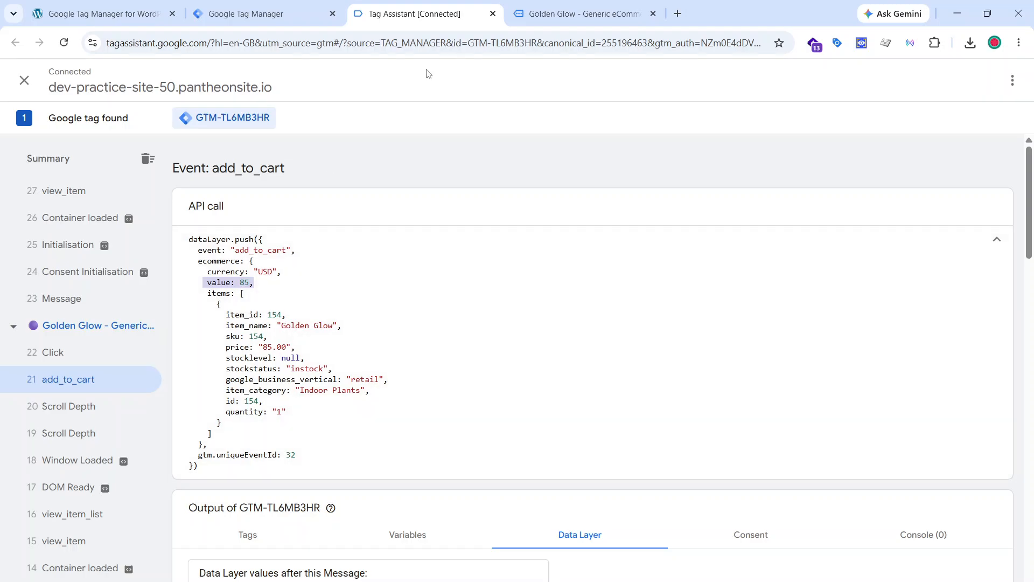
{"action": "left_click", "coordinate": [582, 14]}
{"action": "scroll", "coordinate": [530, 265], "scroll_direction": "down", "scroll_amount": 2}
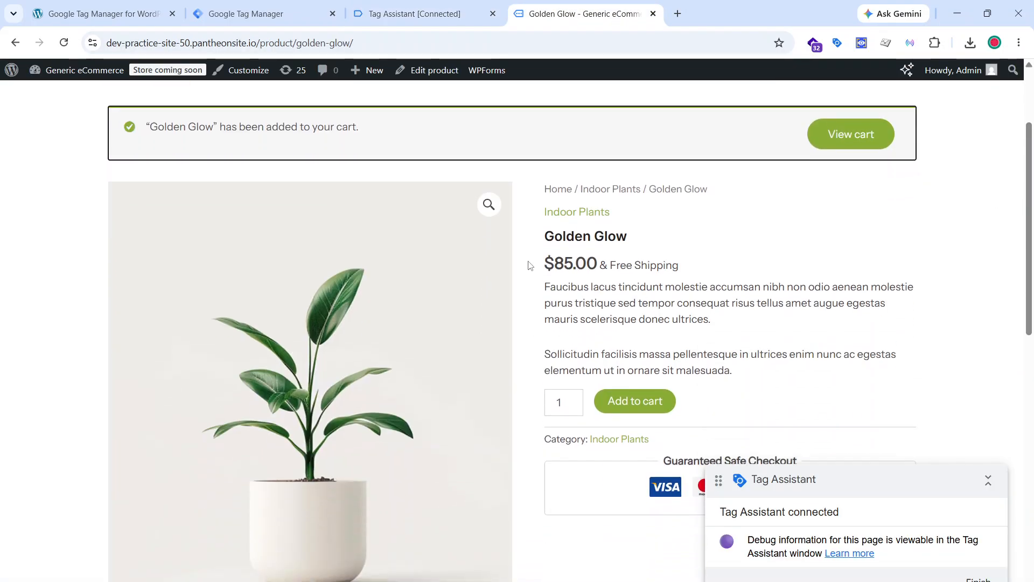
{"action": "left_click_drag", "start_coordinate": [531, 266], "coordinate": [589, 264]}
{"action": "left_click", "coordinate": [497, 147]}
{"action": "left_click", "coordinate": [415, 15]}
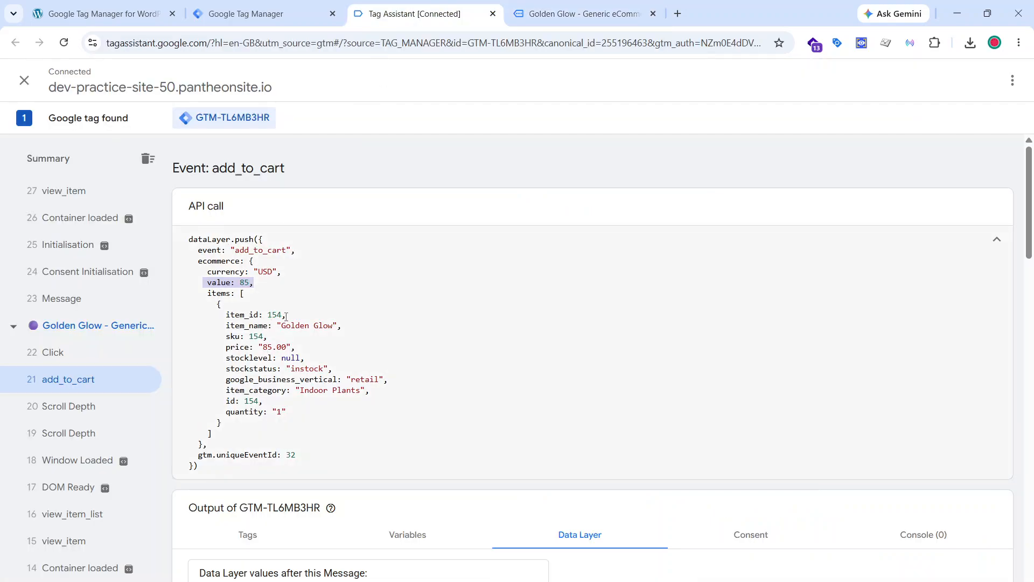
Step: Compare the item_name in the add_to_cart API call with the product title on the store page
{"action": "left_click_drag", "start_coordinate": [227, 326], "coordinate": [336, 334]}
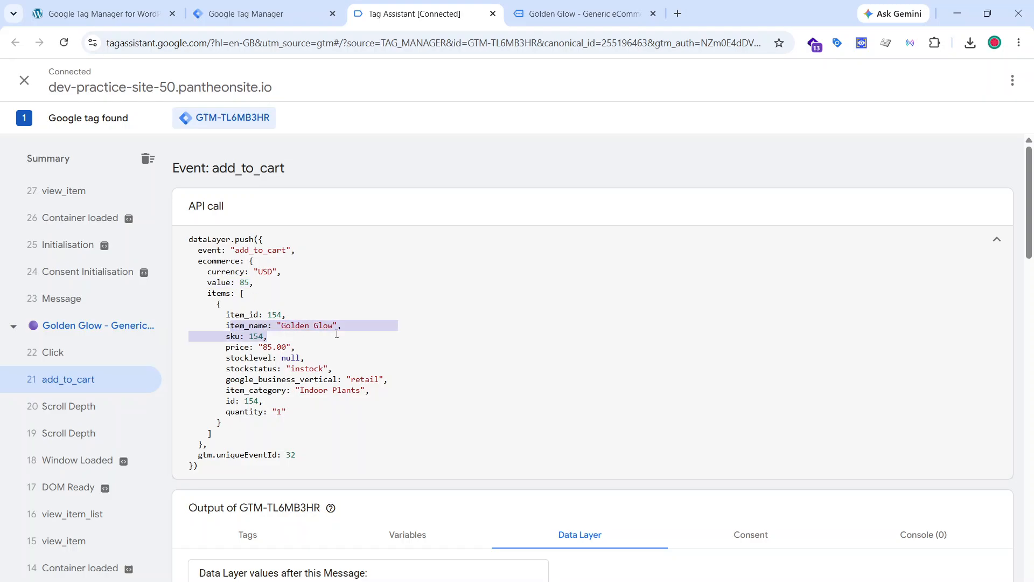
{"action": "left_click", "coordinate": [579, 14]}
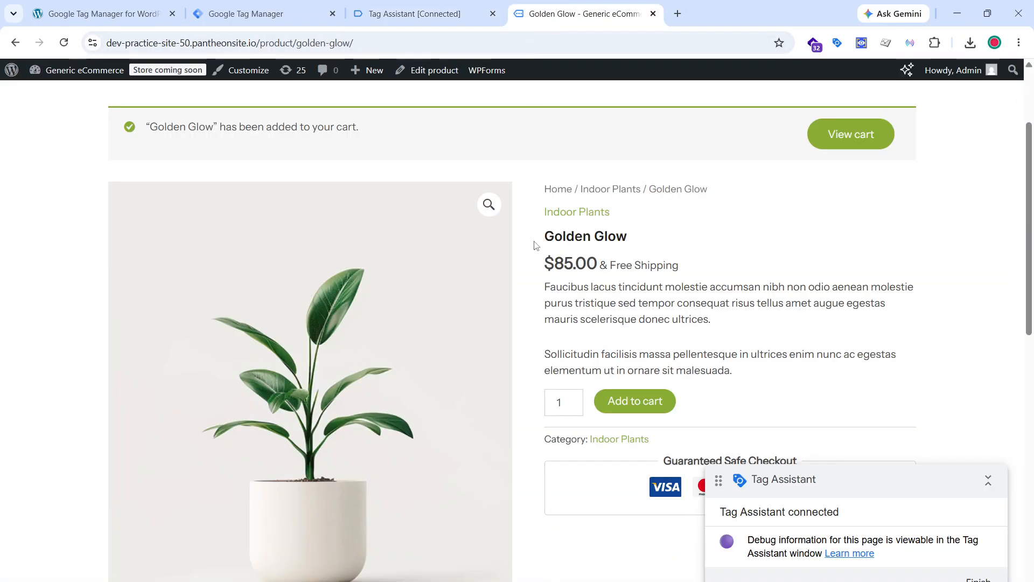
{"action": "left_click_drag", "start_coordinate": [536, 246], "coordinate": [619, 234]}
{"action": "left_click", "coordinate": [585, 224]}
{"action": "left_click", "coordinate": [415, 14]}
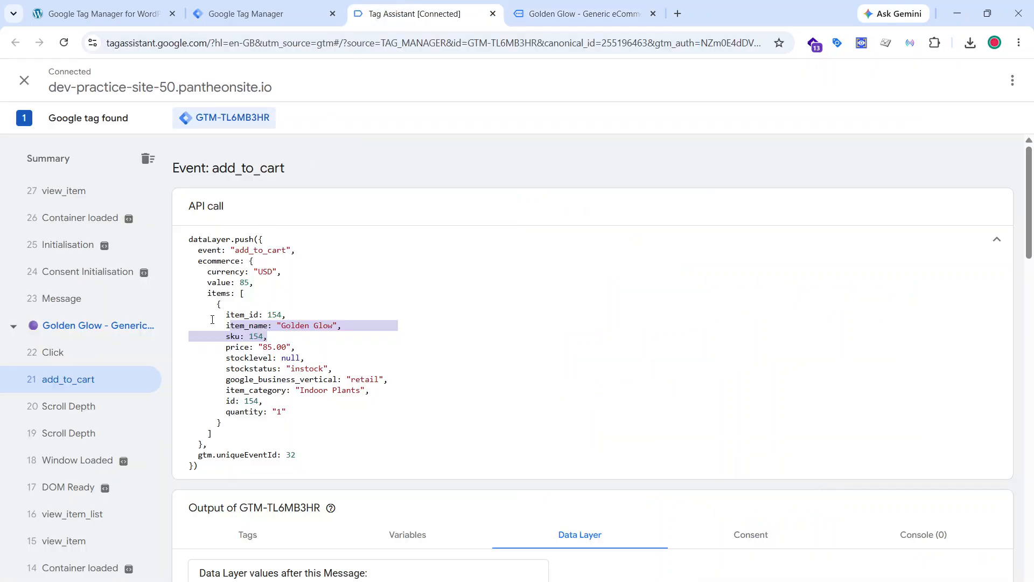
{"action": "scroll", "coordinate": [104, 411], "scroll_direction": "down", "scroll_amount": 3}
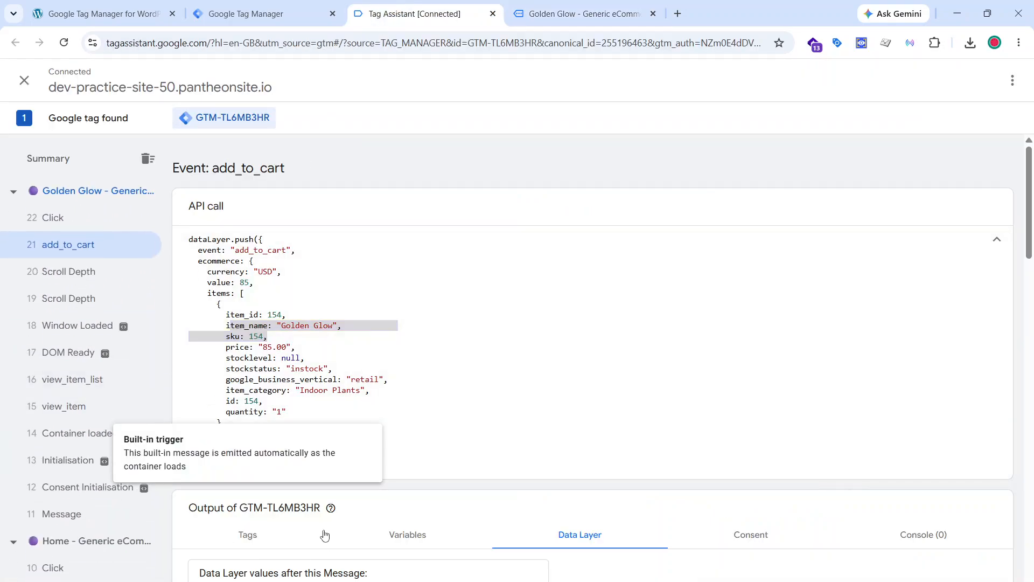
Step: Look through the add_to_cart event's data layer values, from the visitor and customer data down to the ecommerce items
{"action": "scroll", "coordinate": [325, 535], "scroll_direction": "down", "scroll_amount": 6}
{"action": "scroll", "coordinate": [102, 345], "scroll_direction": "up", "scroll_amount": 3}
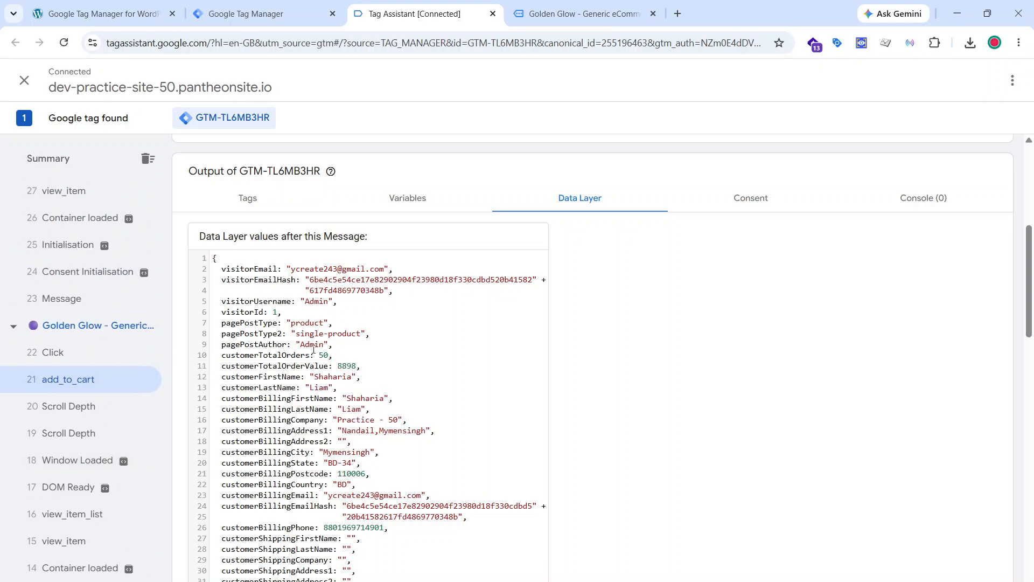
{"action": "scroll", "coordinate": [313, 349], "scroll_direction": "down", "scroll_amount": 12}
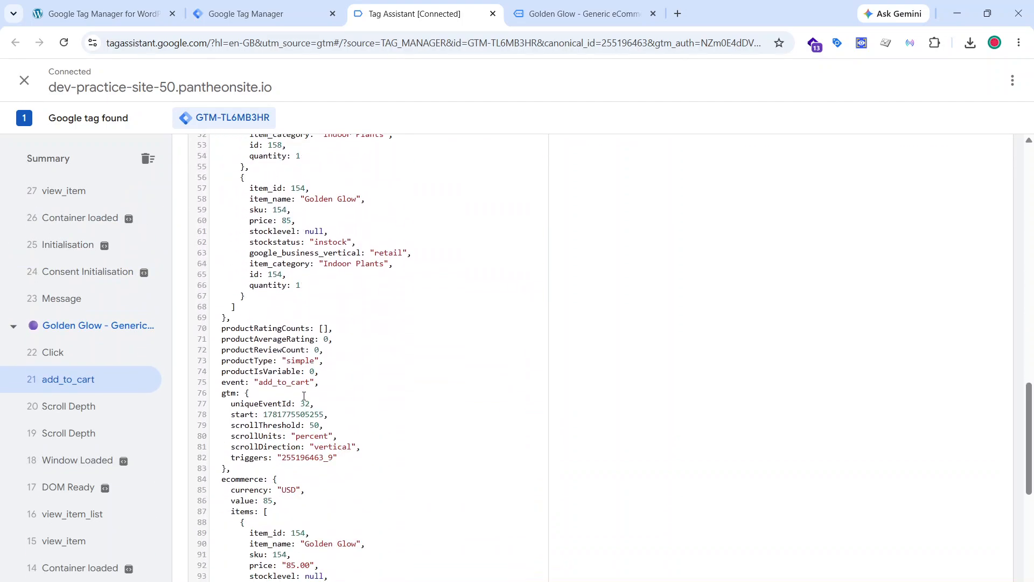
{"action": "left_click", "coordinate": [547, 14]}
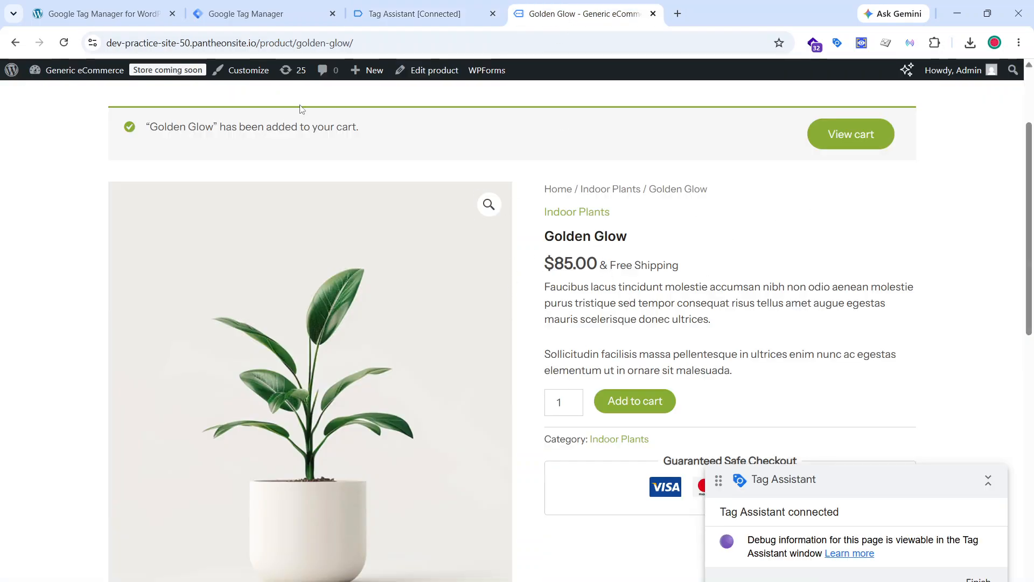
{"action": "left_click", "coordinate": [357, 14]}
{"action": "scroll", "coordinate": [40, 295], "scroll_direction": "up", "scroll_amount": 3}
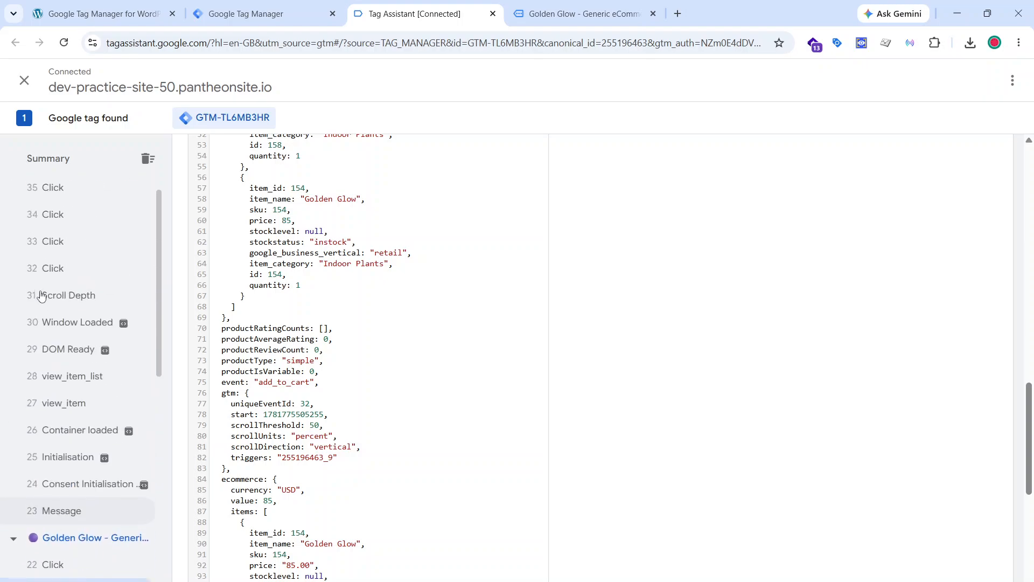
{"action": "left_click", "coordinate": [284, 16]}
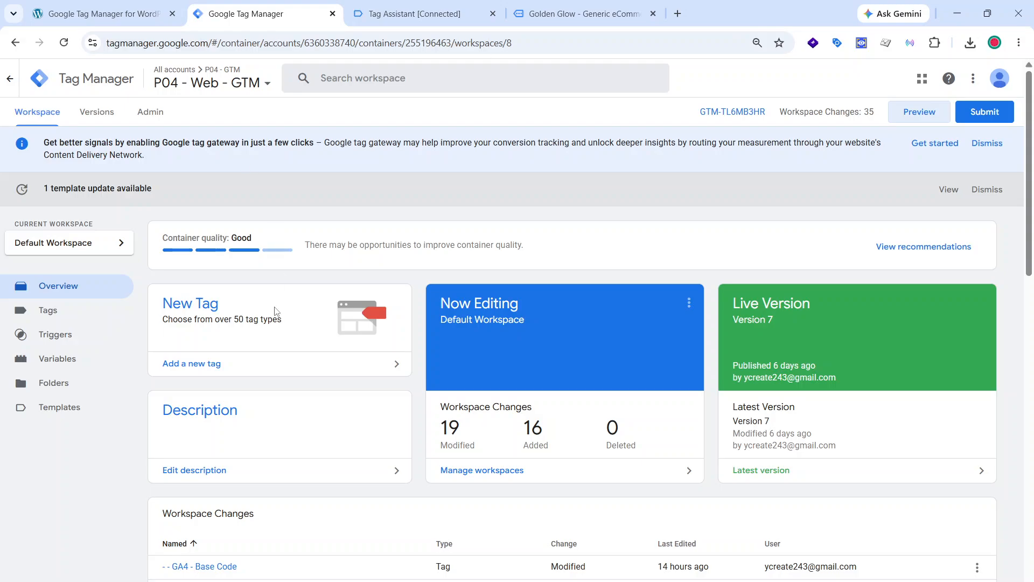
{"action": "left_click", "coordinate": [410, 14]}
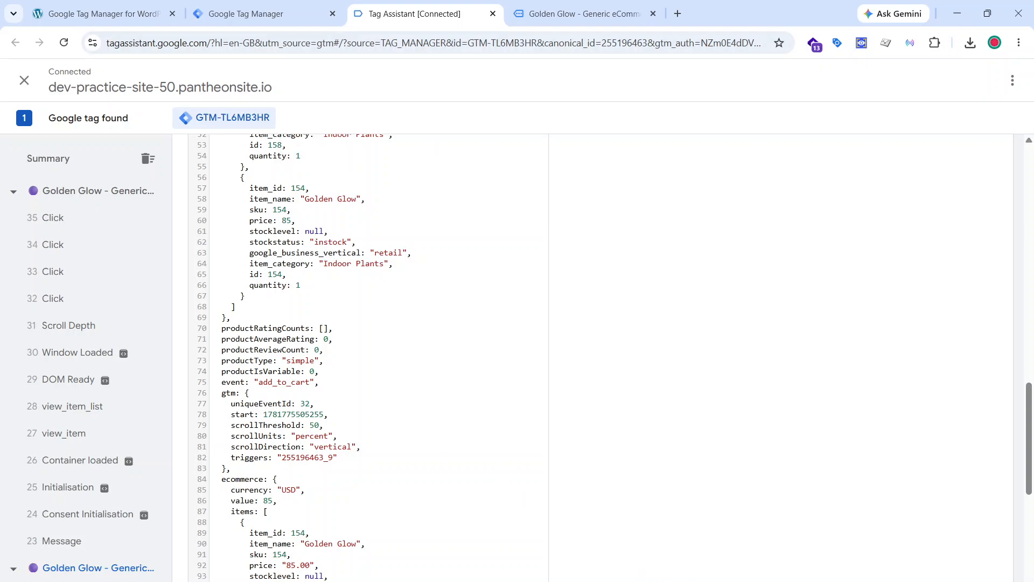
{"action": "left_click", "coordinate": [670, 580]}
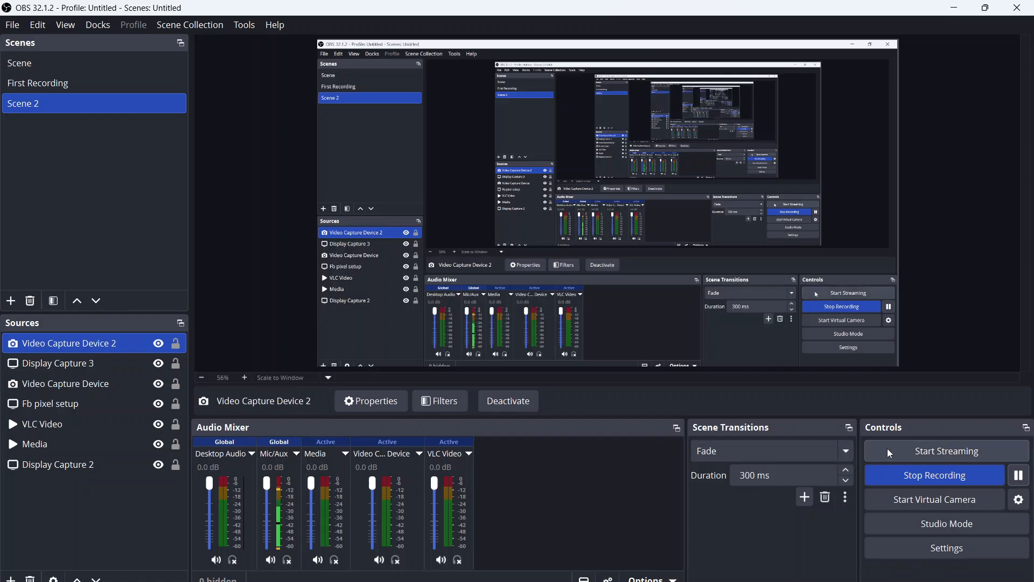